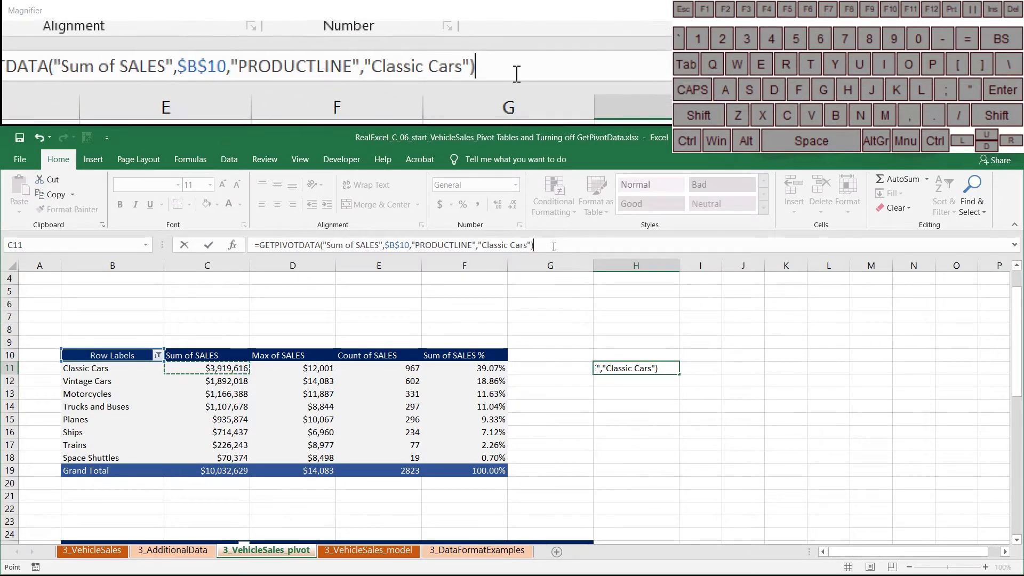
Confirm the GETPIVOTDATA formula for Classic Cars' Sum of SALES in H11 and fill it down to H18
{"action": "key", "text": "Return"}
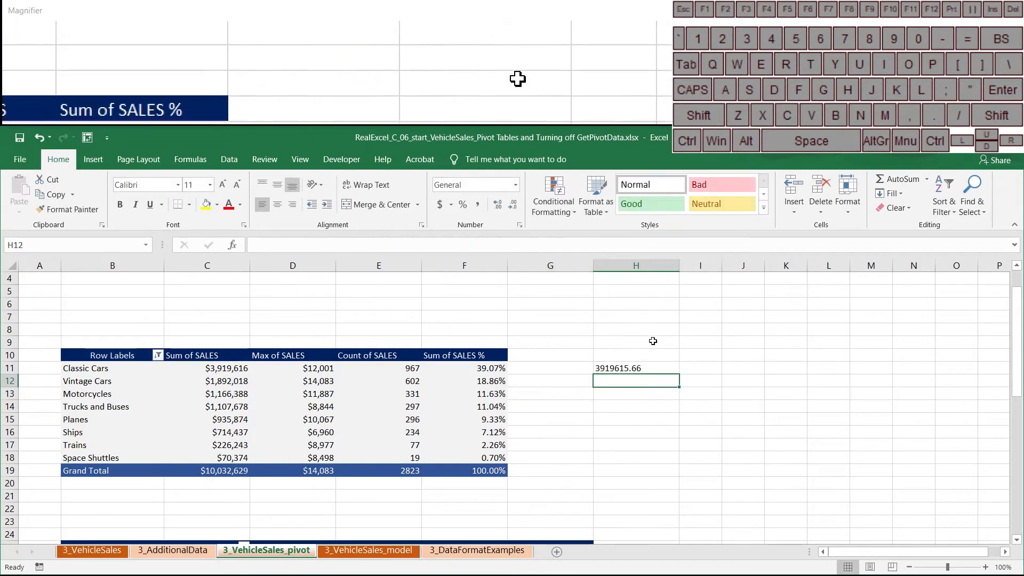
{"action": "left_click", "coordinate": [675, 372]}
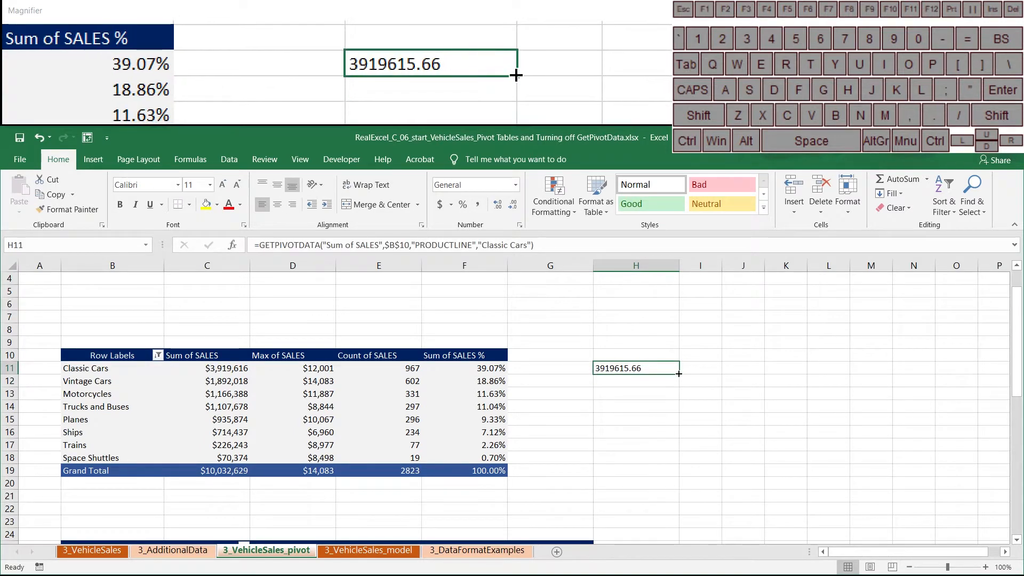
{"action": "left_click_drag", "start_coordinate": [652, 467], "coordinate": [642, 462]}
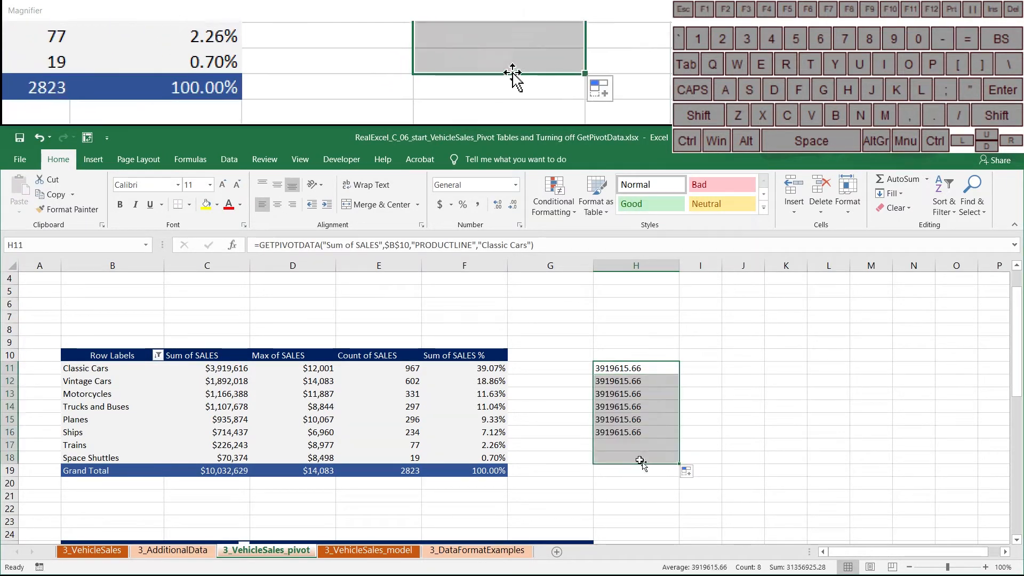
Inspect the GETPIVOTDATA arguments filled into H14, and clear the contents of H10:H18
{"action": "left_click", "coordinate": [625, 405]}
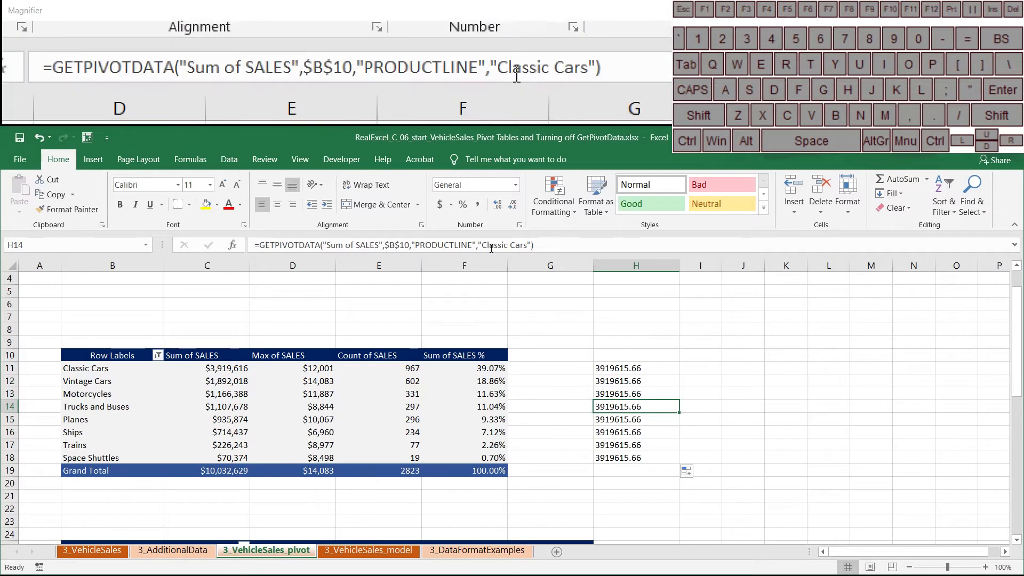
{"action": "left_click", "coordinate": [487, 244]}
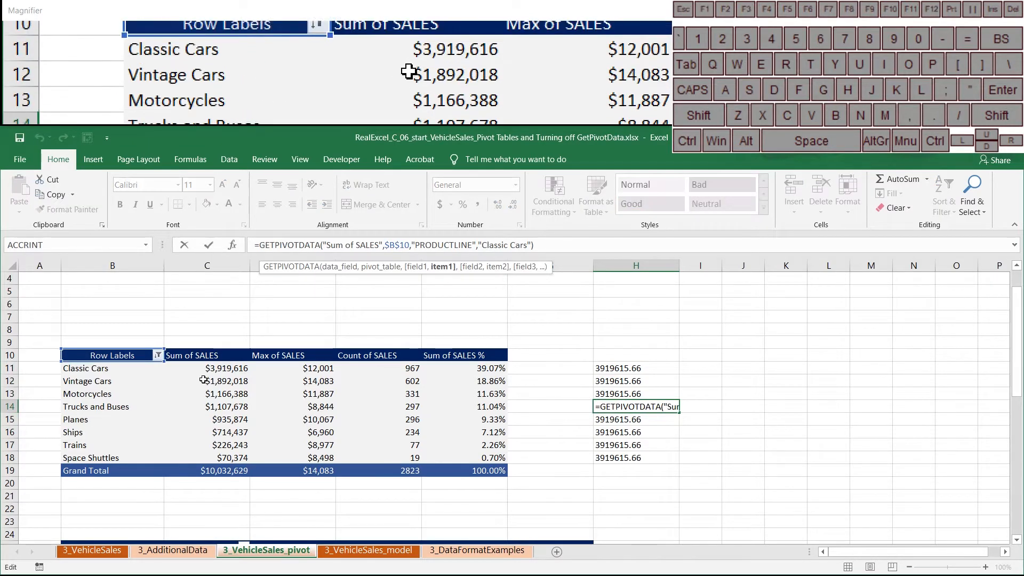
{"action": "key", "text": "Escape"}
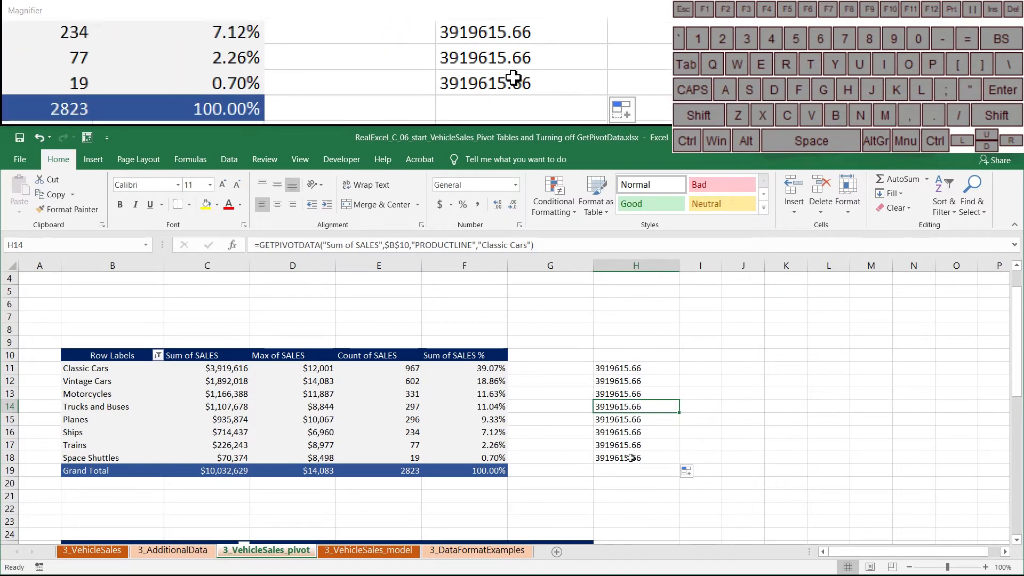
{"action": "left_click_drag", "start_coordinate": [643, 350], "coordinate": [645, 457]}
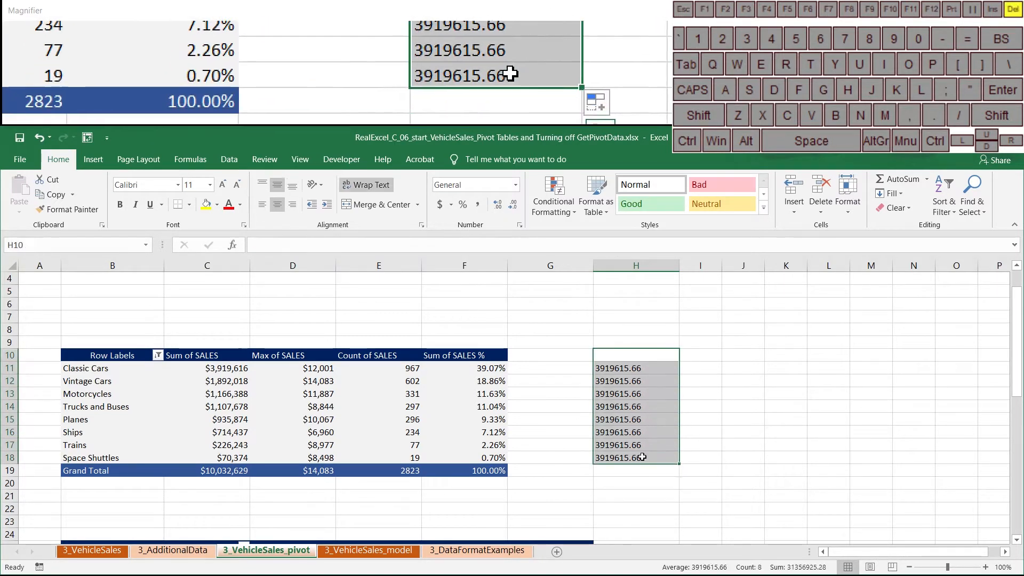
{"action": "key", "text": "Delete"}
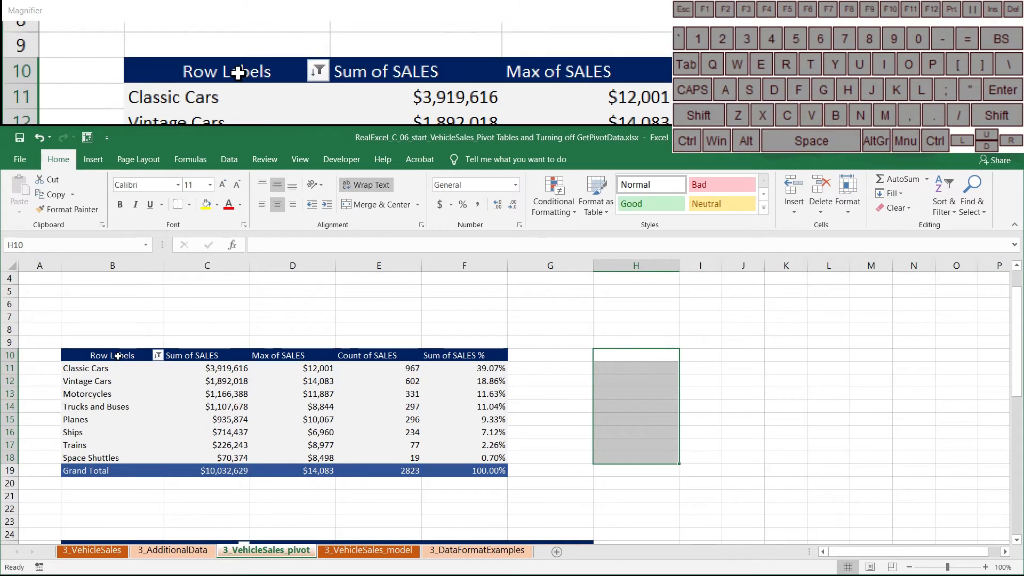
Copy the pivot table B10:F19 and paste it at H10 as values with number formatting
{"action": "mouse_move", "coordinate": [117, 356]}
{"action": "left_mouse_down"}
{"action": "mouse_move", "coordinate": [508, 475]}
{"action": "mouse_move", "coordinate": [192, 362]}
{"action": "mouse_move", "coordinate": [106, 355]}
{"action": "left_mouse_up"}
{"action": "left_click", "coordinate": [508, 475]}
{"action": "key", "text": "ctrl+c"}
{"action": "left_click", "coordinate": [637, 355]}
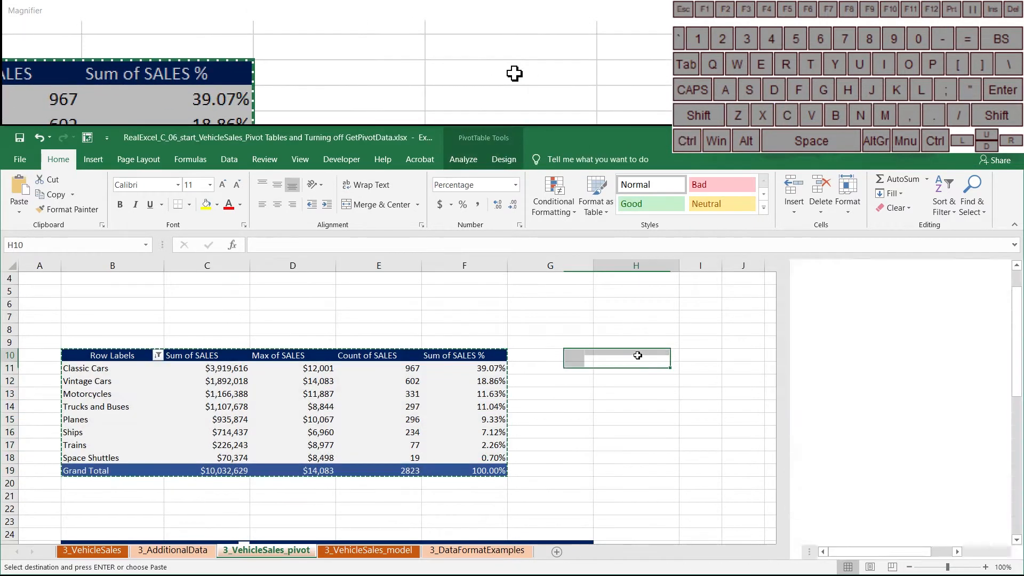
{"action": "left_click", "coordinate": [11, 202]}
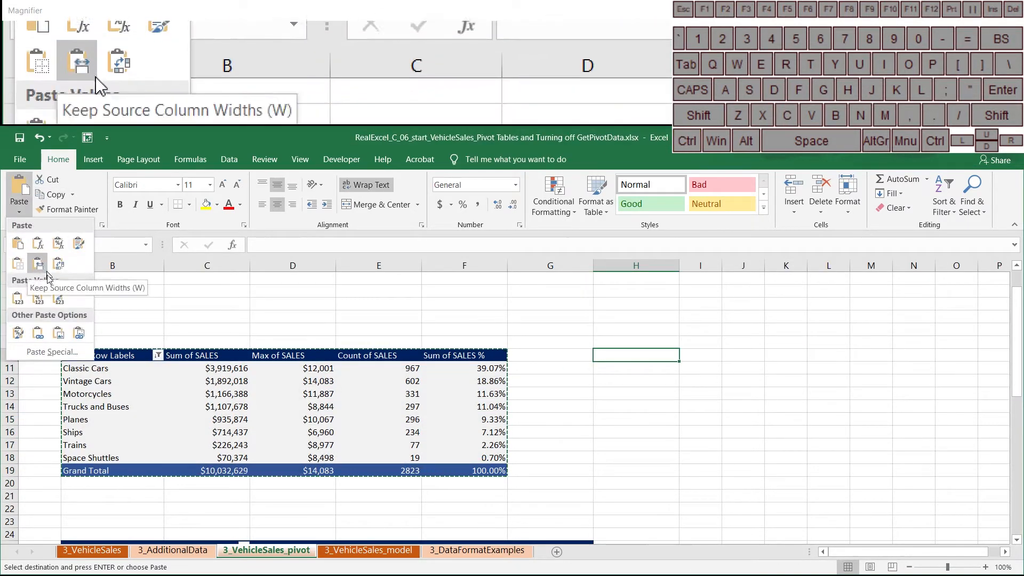
{"action": "left_click", "coordinate": [38, 299]}
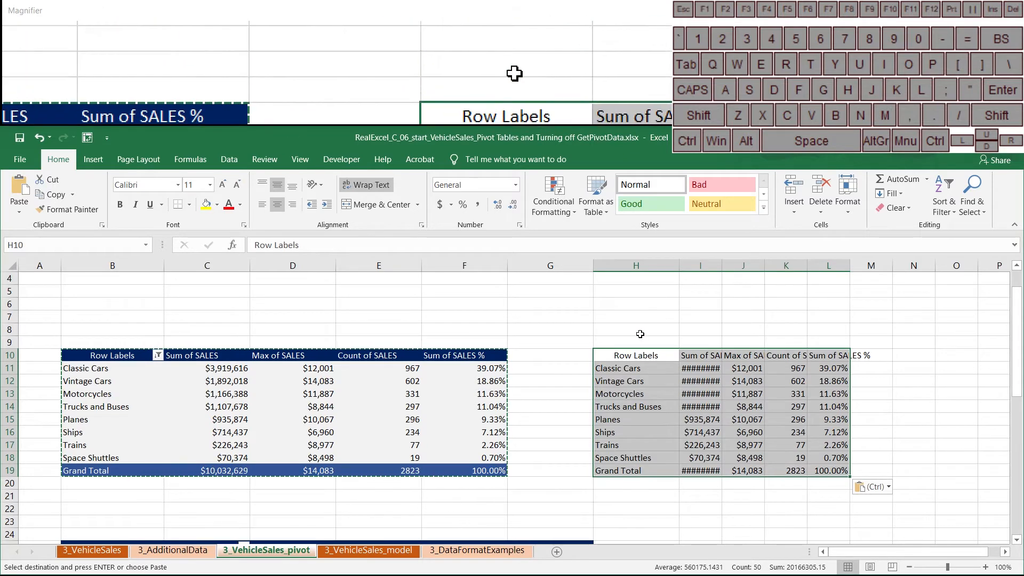
Clear the contents of H8:M19 to remove the pasted copy of the pivot table
{"action": "left_click", "coordinate": [659, 330]}
{"action": "left_click_drag", "start_coordinate": [659, 330], "coordinate": [885, 471]}
{"action": "key", "text": "Delete"}
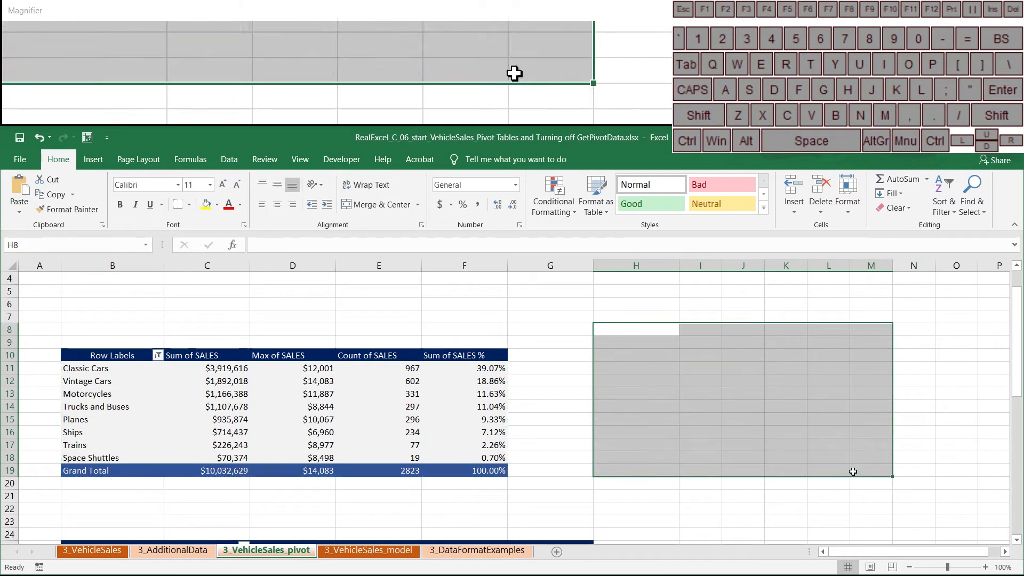
Turn off the Generate GetPivotData option for the product line pivot table
{"action": "left_click", "coordinate": [328, 393]}
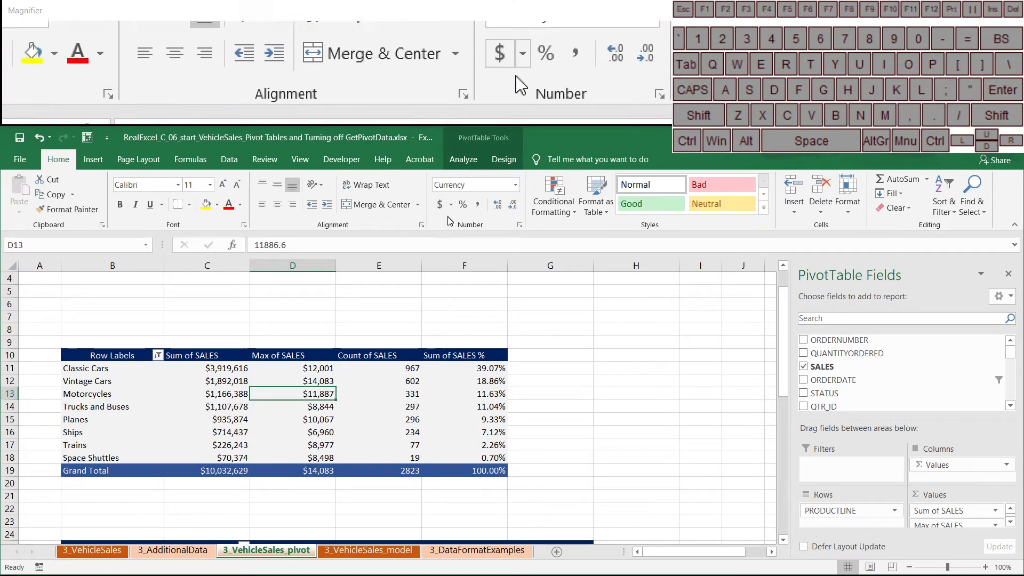
{"action": "left_click", "coordinate": [463, 159]}
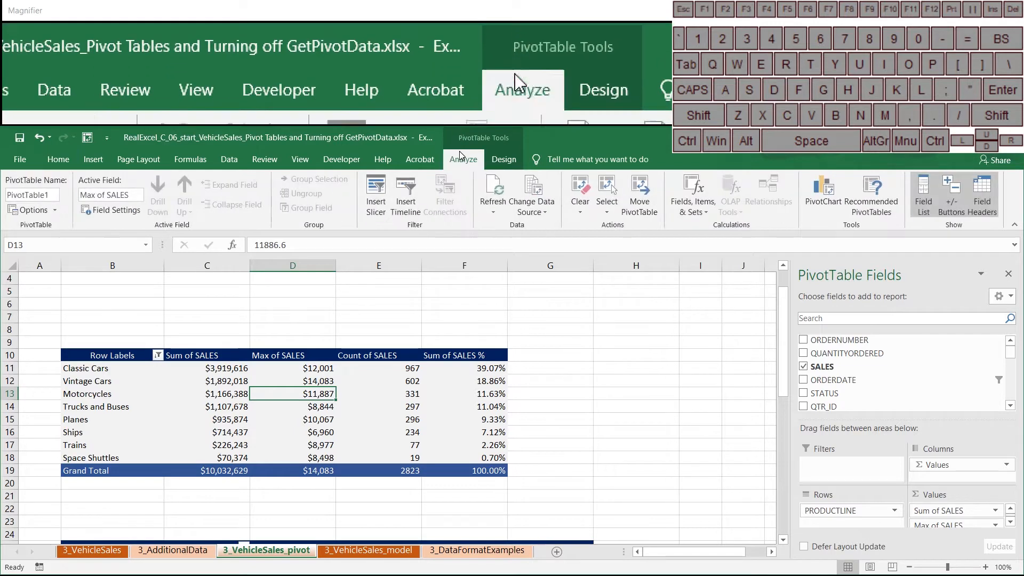
{"action": "left_click", "coordinate": [53, 210]}
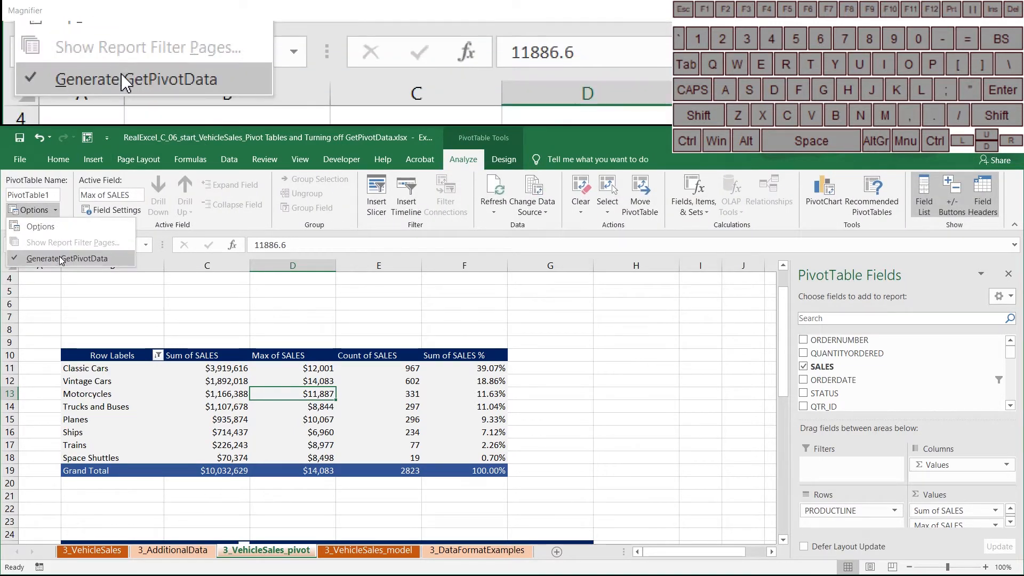
{"action": "left_click", "coordinate": [61, 258]}
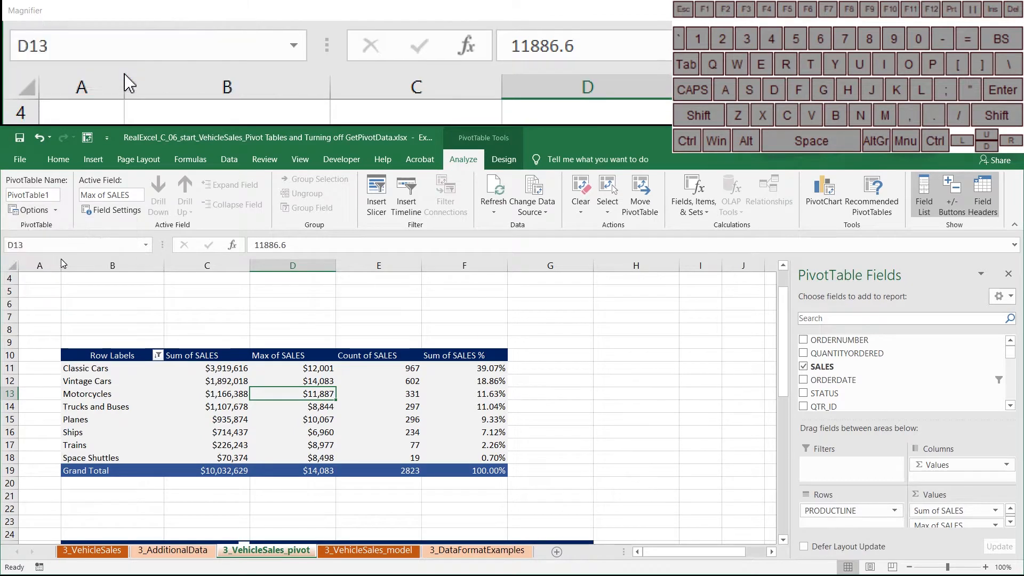
Enter =C11 in H11 as a reference to the pivot table's Classic Cars sales, and fill it down to H18
{"action": "left_click", "coordinate": [624, 367]}
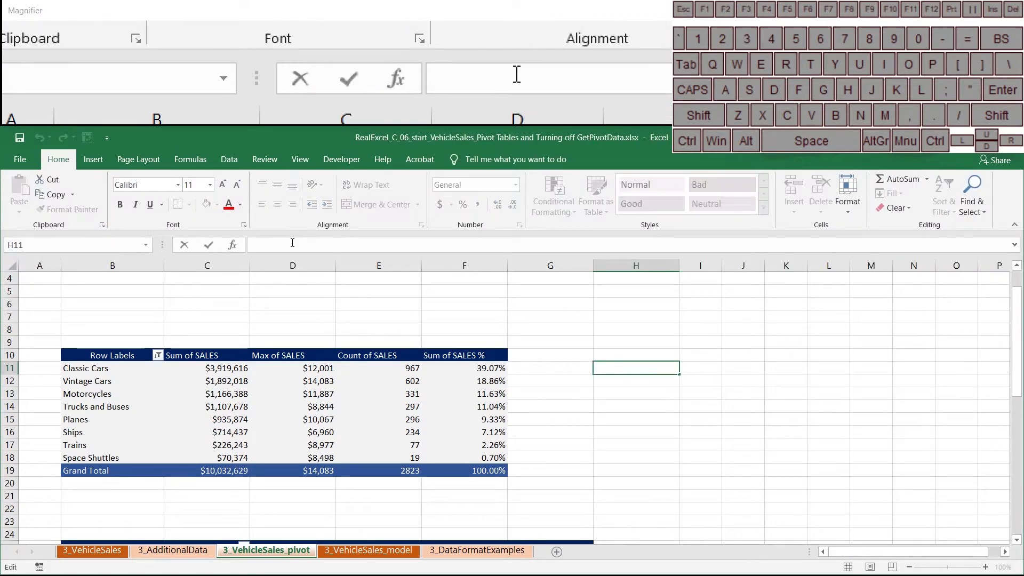
{"action": "type", "text": "="}
{"action": "left_click", "coordinate": [229, 368]}
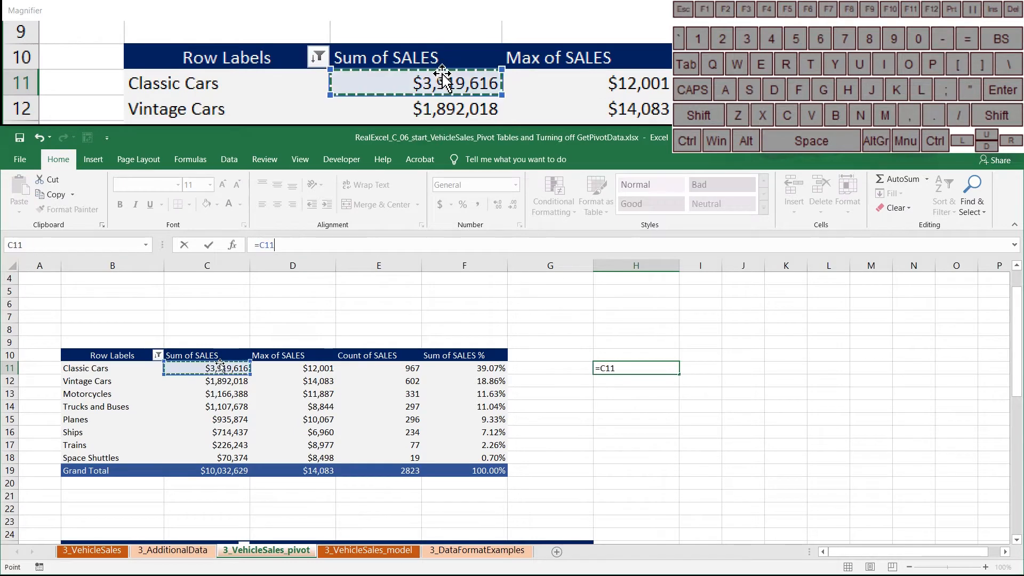
{"action": "key", "text": "Return"}
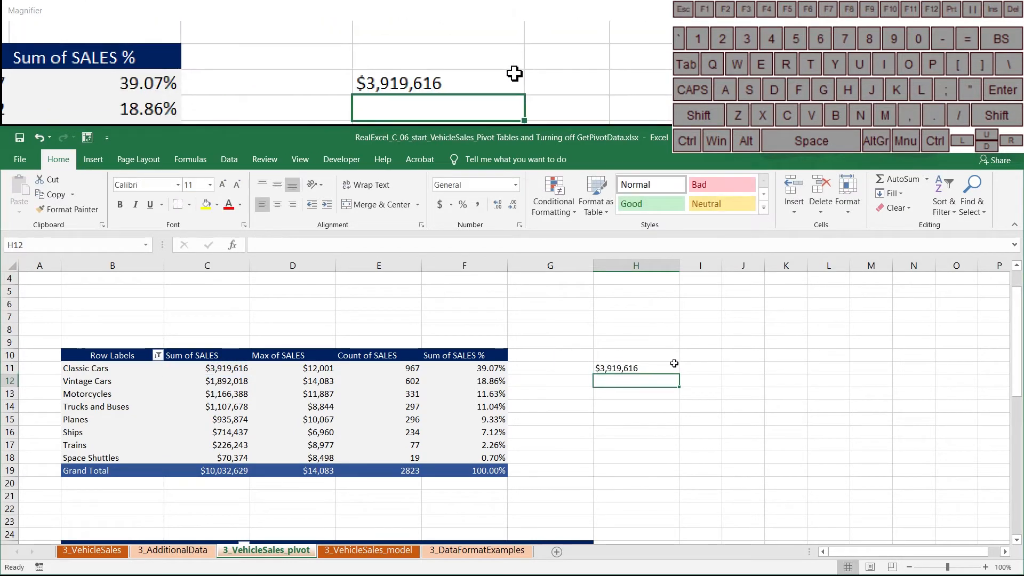
{"action": "left_click", "coordinate": [640, 368]}
{"action": "left_click_drag", "start_coordinate": [680, 373], "coordinate": [652, 465]}
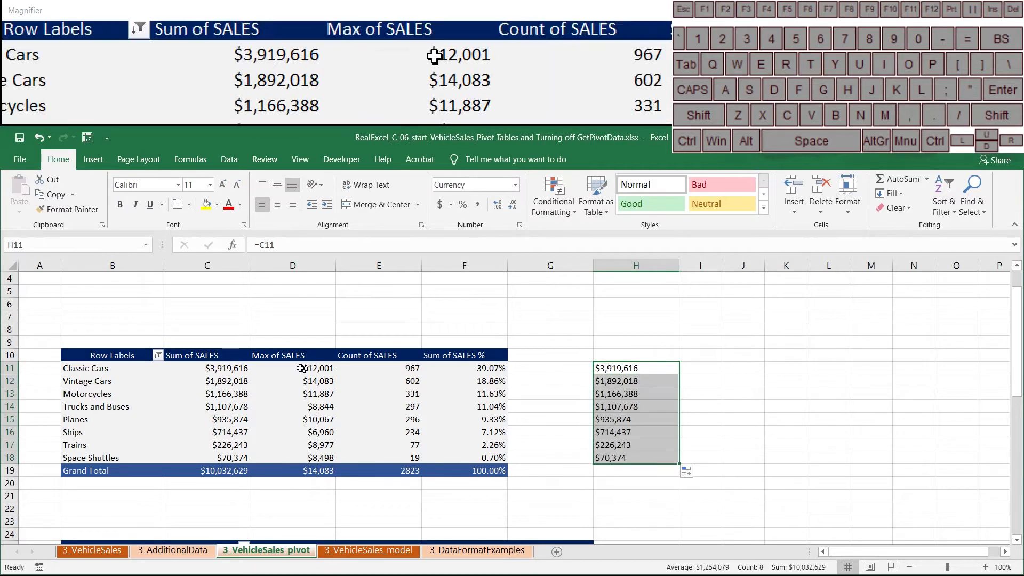
Sort the pivot table by Sum of SALES in ascending order, and return it to descending order
{"action": "left_click", "coordinate": [229, 381]}
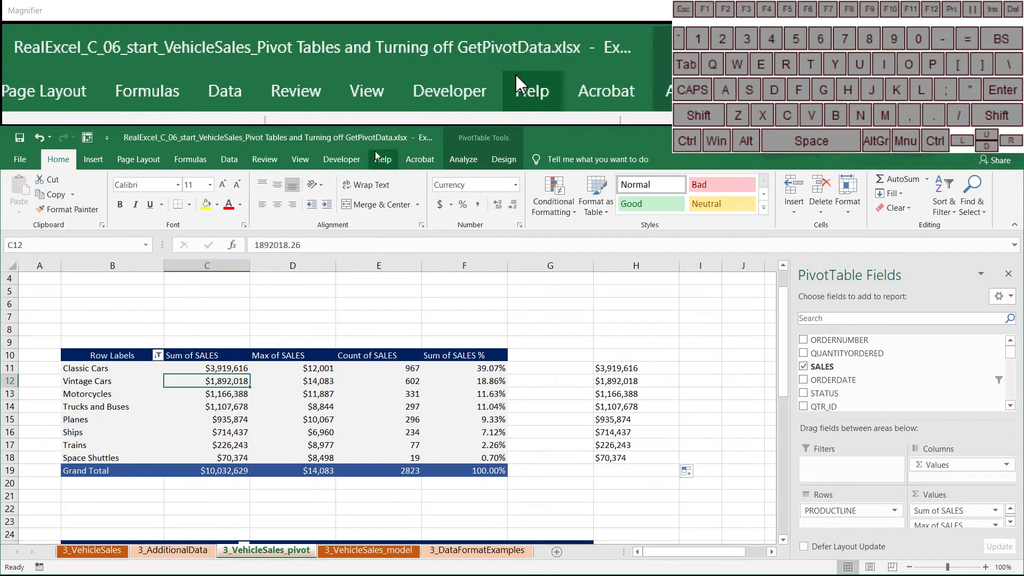
{"action": "left_click", "coordinate": [230, 159]}
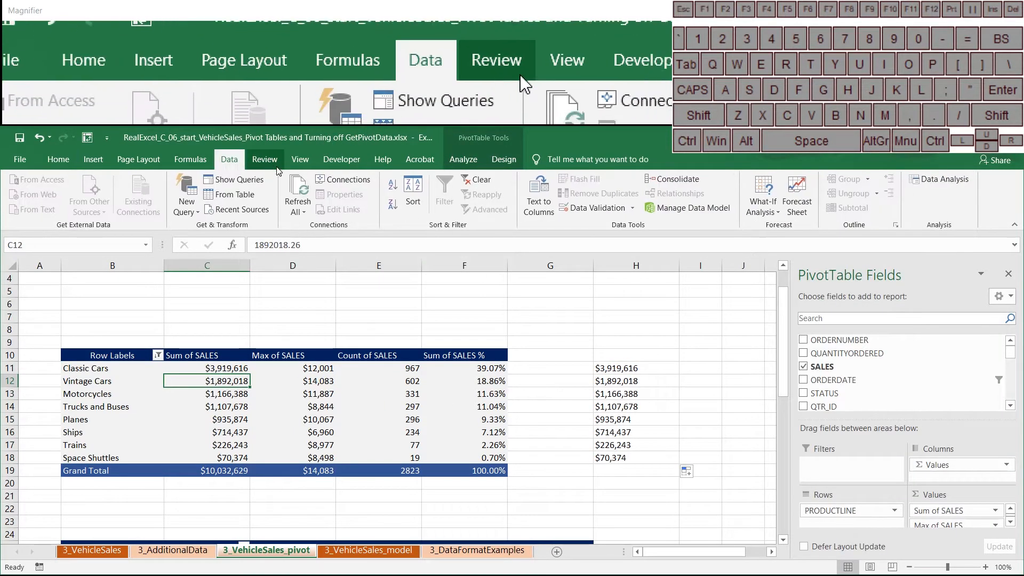
{"action": "left_click", "coordinate": [392, 185]}
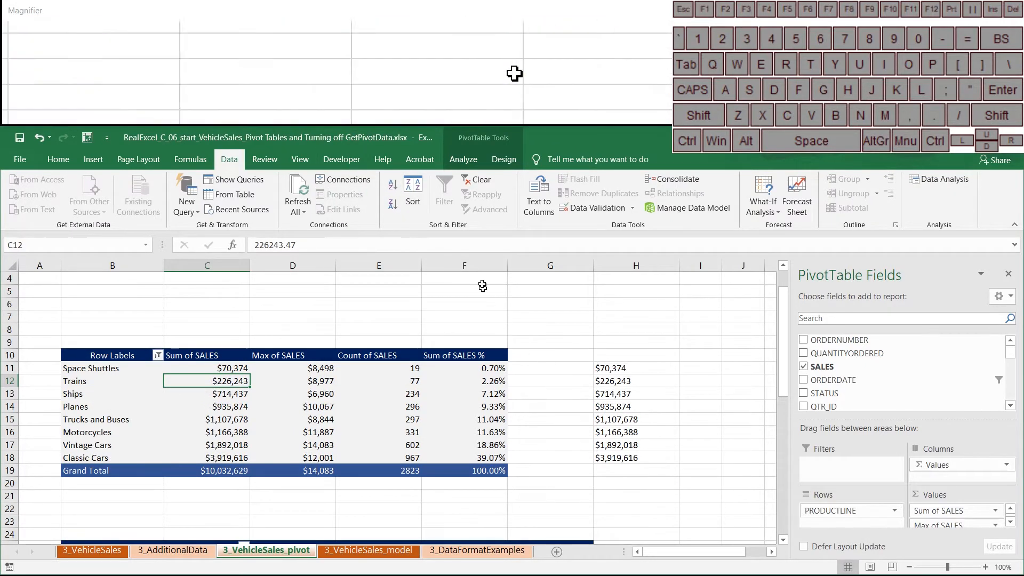
{"action": "left_click", "coordinate": [393, 205]}
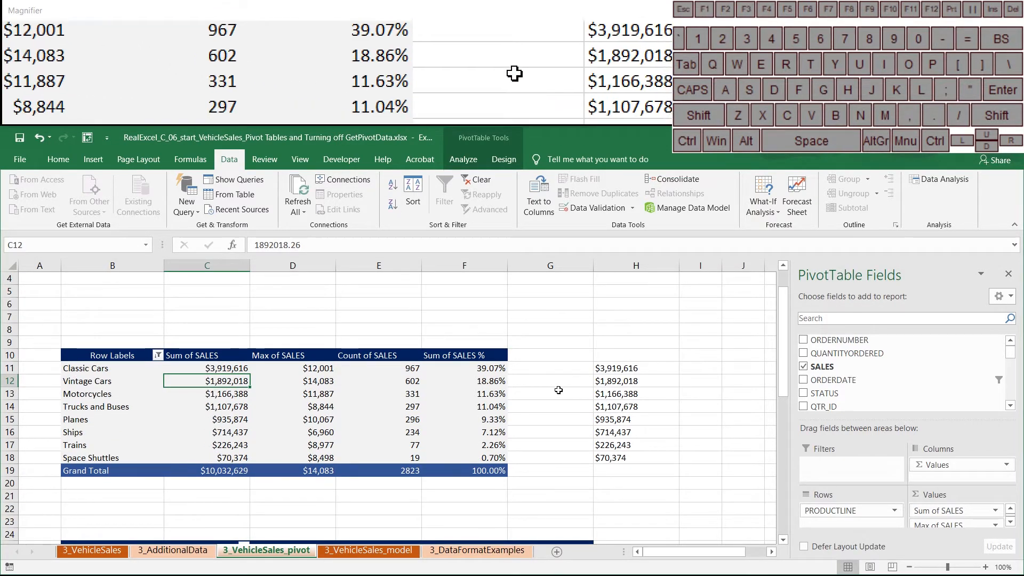
Clear the linked sales references beside the pivot table in H10:H18
{"action": "left_click_drag", "start_coordinate": [601, 356], "coordinate": [635, 457]}
{"action": "key", "text": "Delete"}
Enter =(E42-D42)/D42 in F42 to calculate the 2017 to 2018 sales change for Classic Cars
{"action": "scroll", "coordinate": [596, 415], "scroll_direction": "down", "scroll_amount": 10}
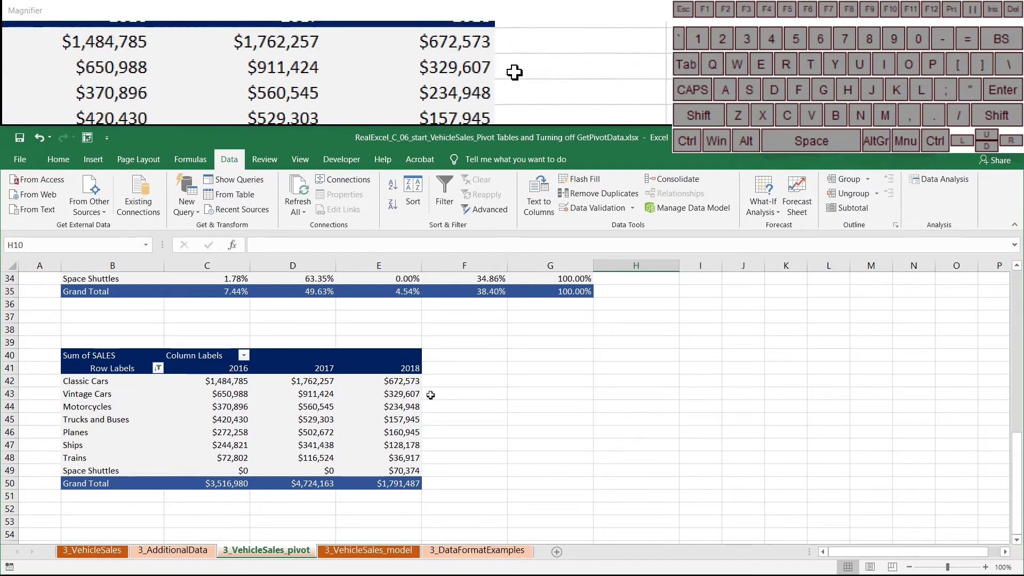
{"action": "left_click", "coordinate": [500, 377]}
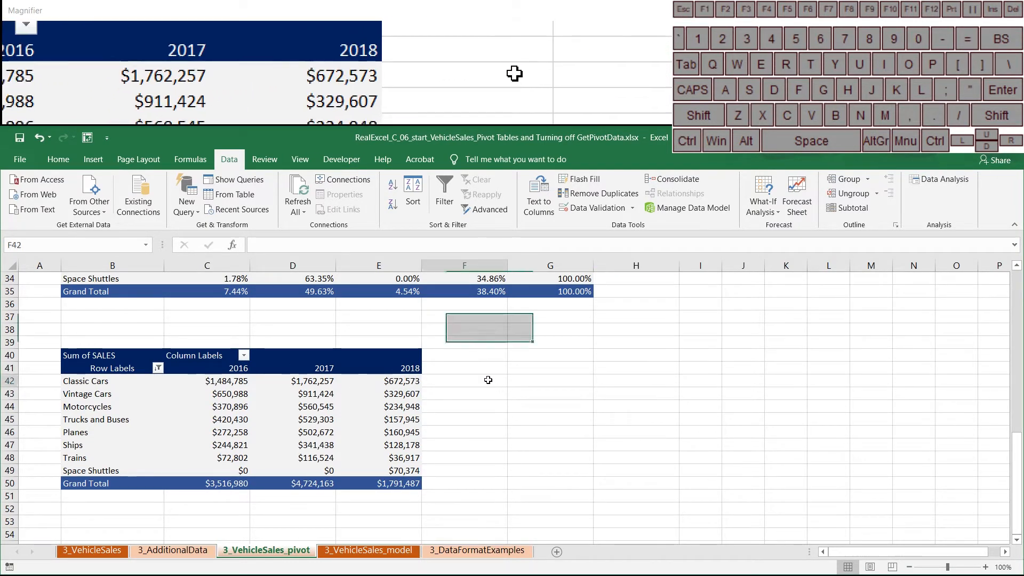
{"action": "left_click", "coordinate": [385, 244]}
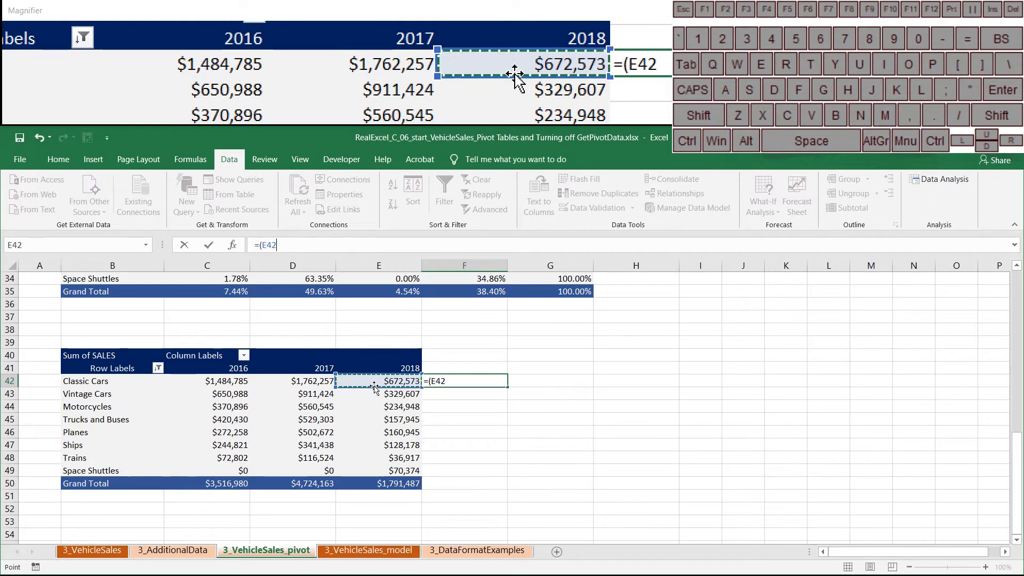
{"action": "left_click", "coordinate": [287, 386]}
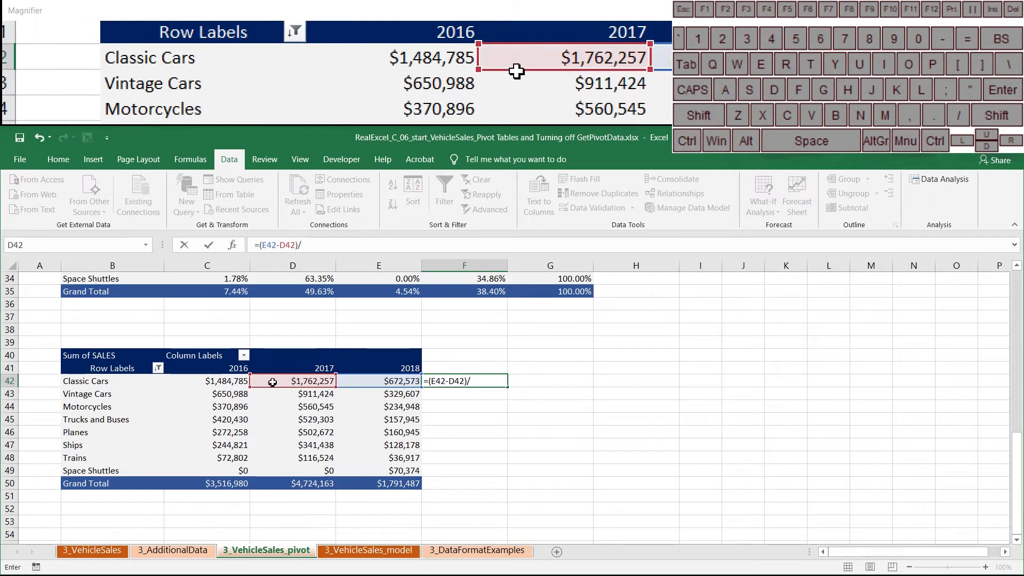
{"action": "key", "text": "Return"}
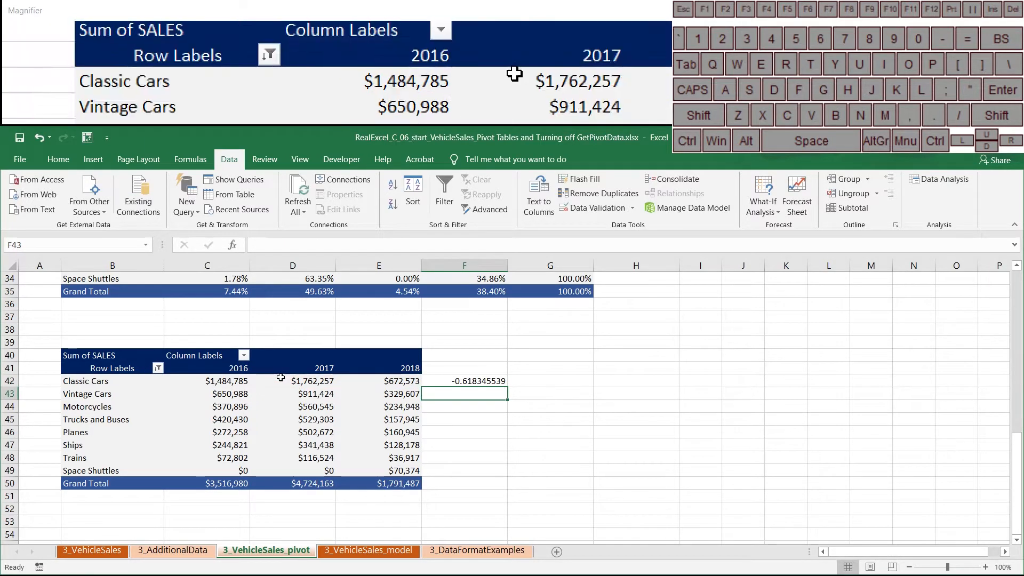
Format the sales change in F42 as a percentage and fill the formula down to F49
{"action": "left_click", "coordinate": [467, 382]}
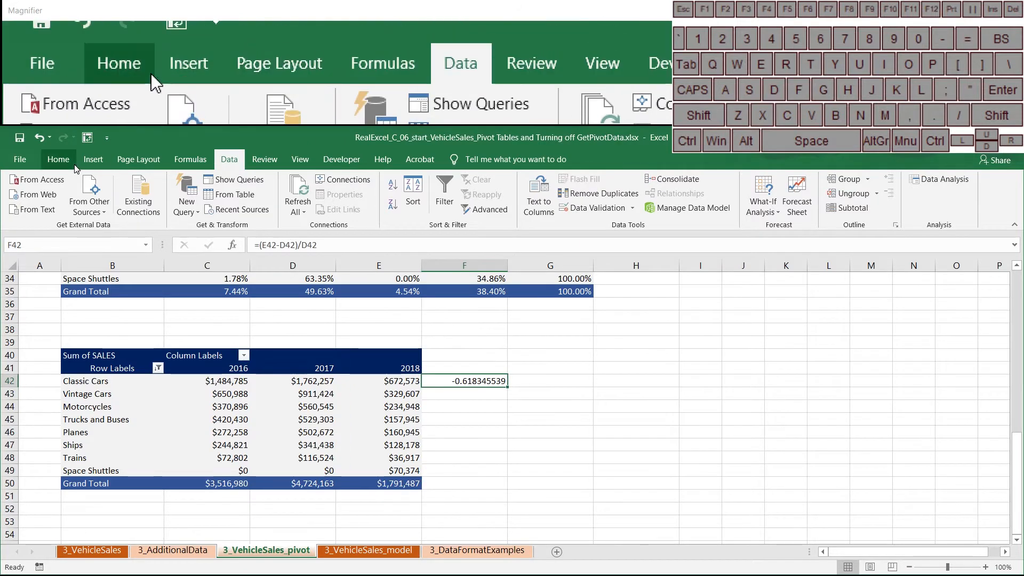
{"action": "left_click", "coordinate": [69, 161]}
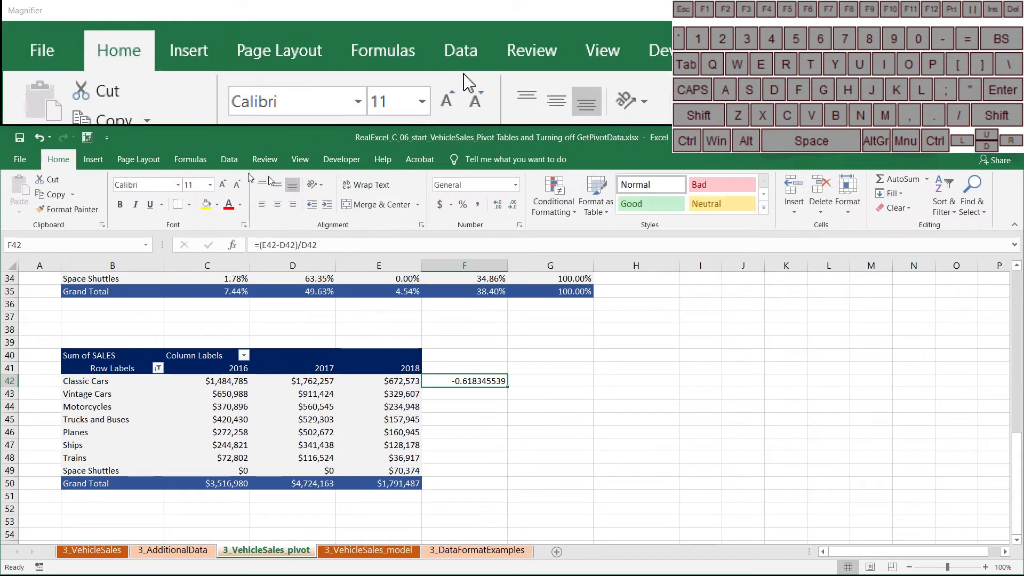
{"action": "left_click", "coordinate": [462, 205]}
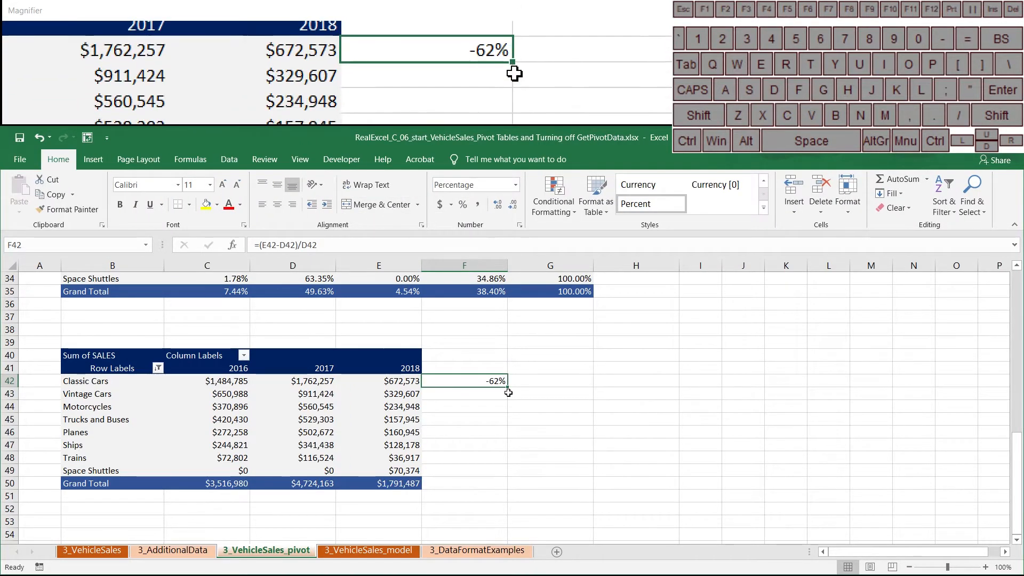
{"action": "left_click_drag", "start_coordinate": [487, 475], "coordinate": [486, 474]}
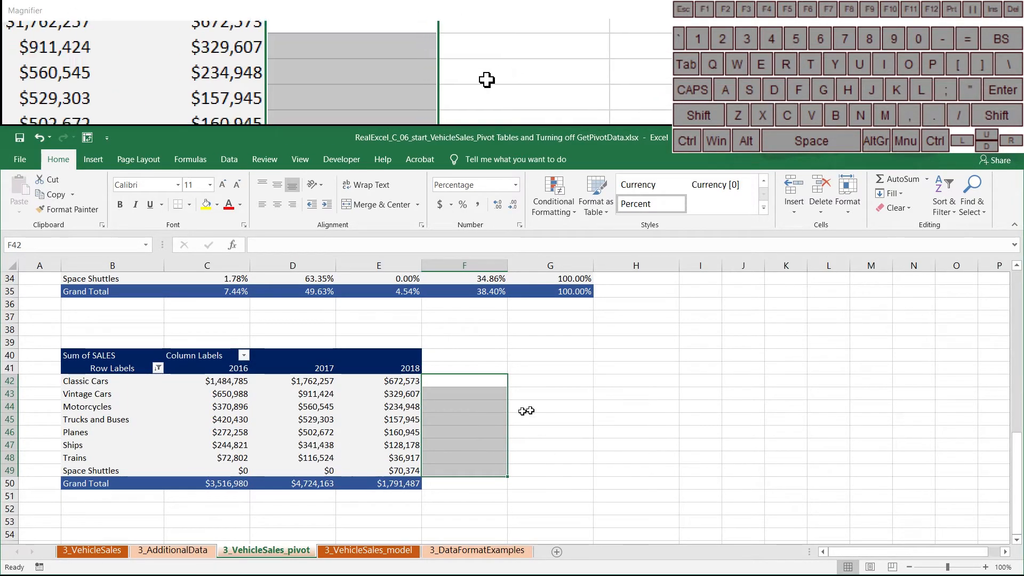
Copy the sales by year pivot range B41:E51 and paste it at B54 as values with source formatting
{"action": "scroll", "coordinate": [465, 402], "scroll_direction": "down", "scroll_amount": 2}
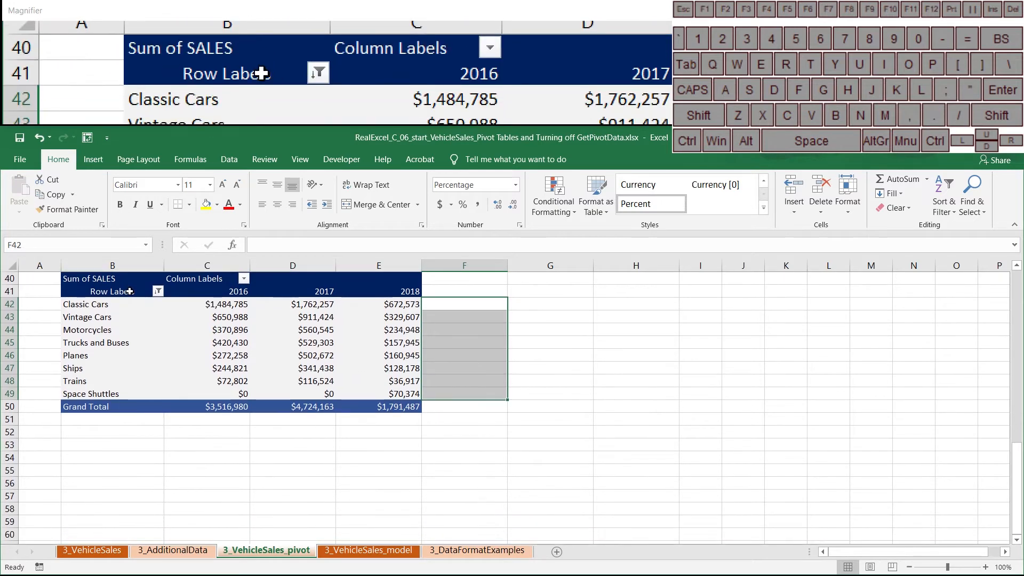
{"action": "left_click_drag", "start_coordinate": [120, 291], "coordinate": [421, 417]}
{"action": "key", "text": "ctrl+c"}
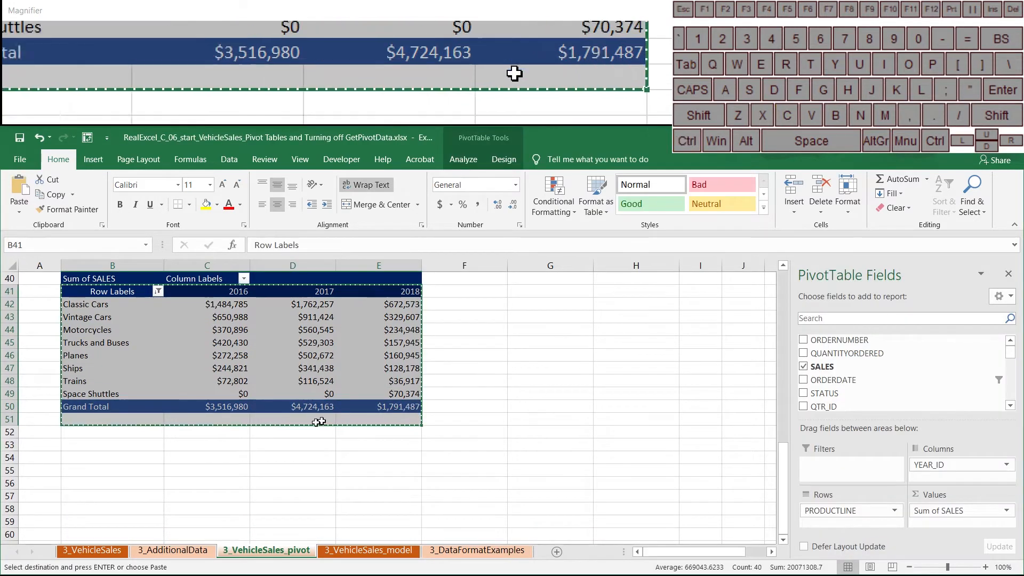
{"action": "left_click", "coordinate": [134, 457]}
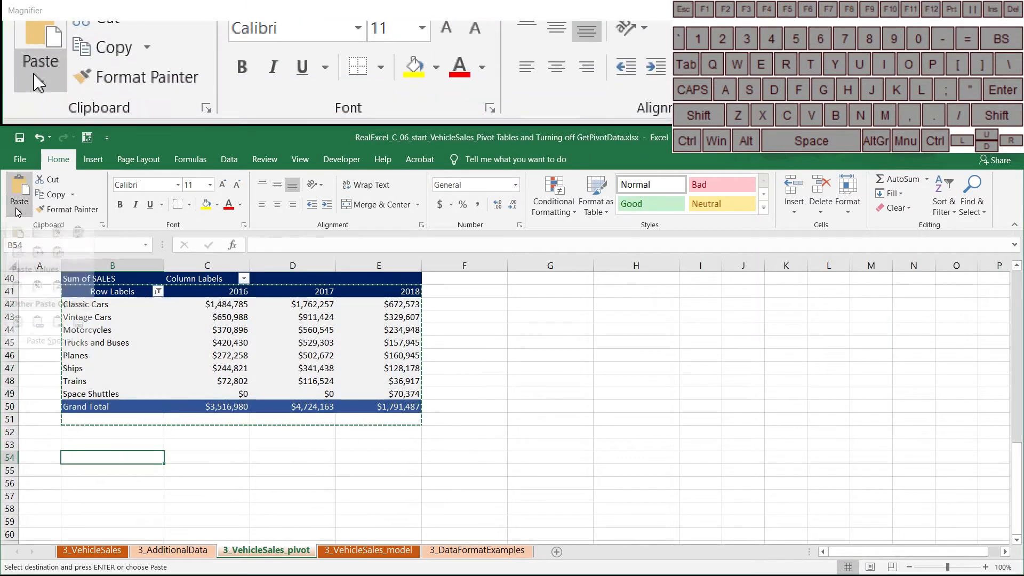
{"action": "left_click", "coordinate": [19, 206]}
{"action": "left_click", "coordinate": [58, 299]}
{"action": "scroll", "coordinate": [206, 388], "scroll_direction": "down", "scroll_amount": 2}
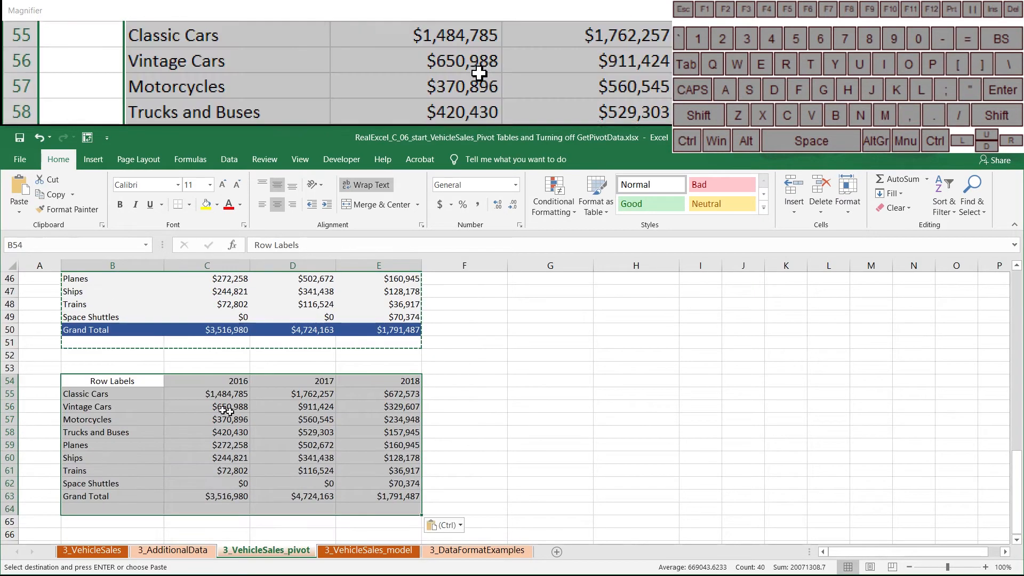
Format the copied table's header row B54:E54 with a dark blue fill and white font
{"action": "mouse_move", "coordinate": [137, 391]}
{"action": "left_mouse_down"}
{"action": "mouse_move", "coordinate": [384, 381]}
{"action": "mouse_move", "coordinate": [136, 381]}
{"action": "left_mouse_up"}
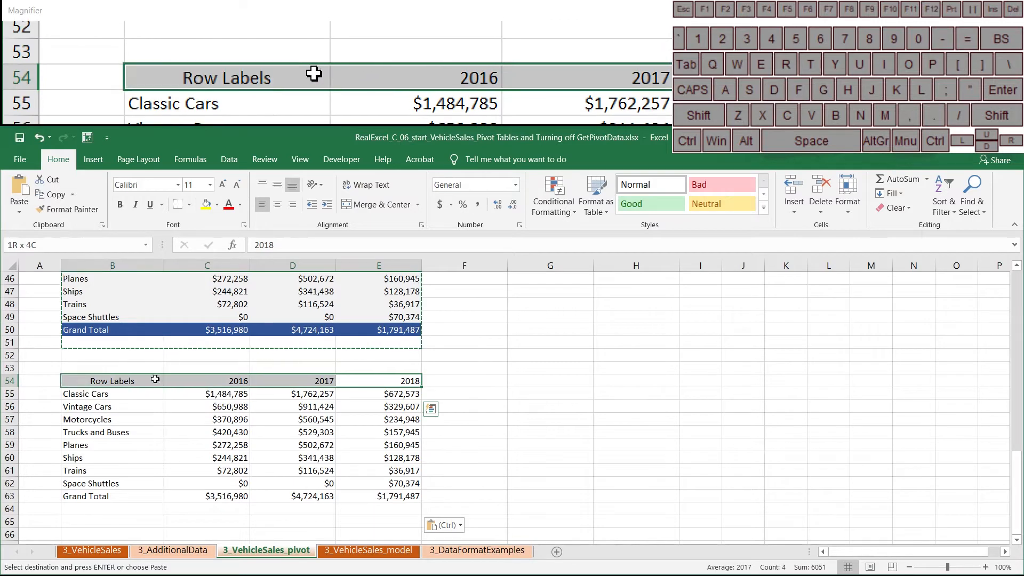
{"action": "left_click", "coordinate": [217, 204]}
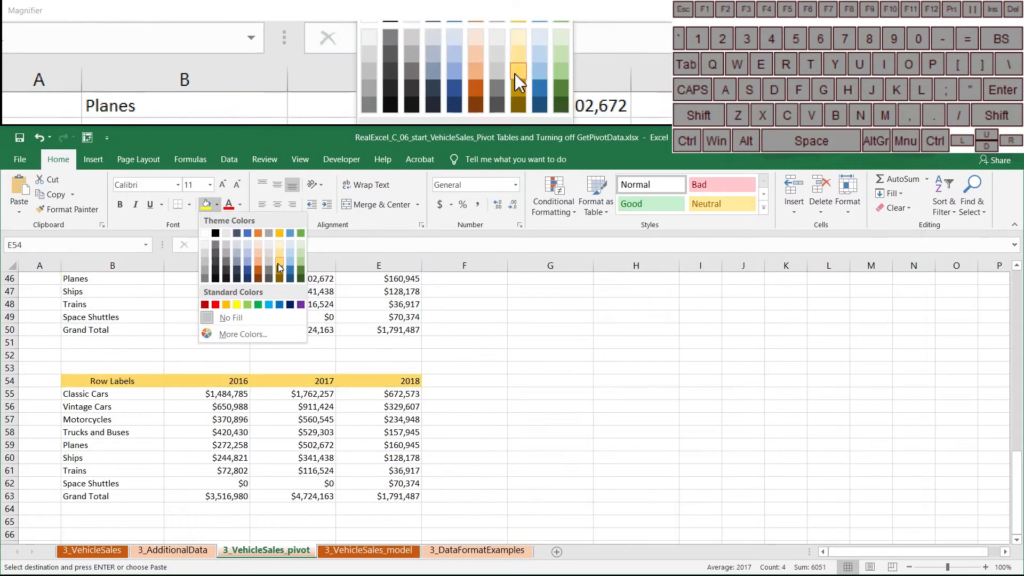
{"action": "left_click", "coordinate": [290, 304]}
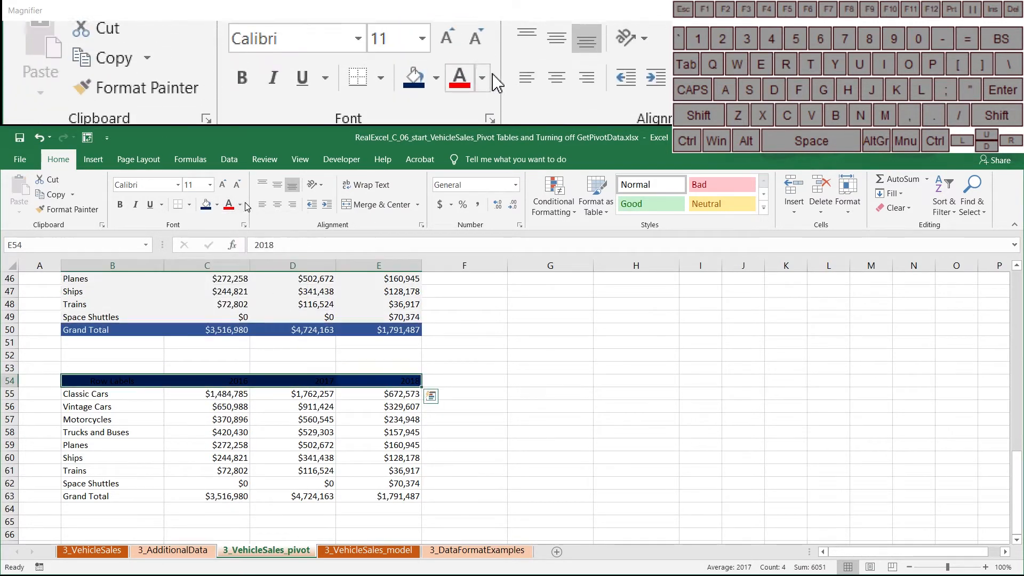
{"action": "left_click", "coordinate": [242, 206]}
{"action": "left_click", "coordinate": [228, 246]}
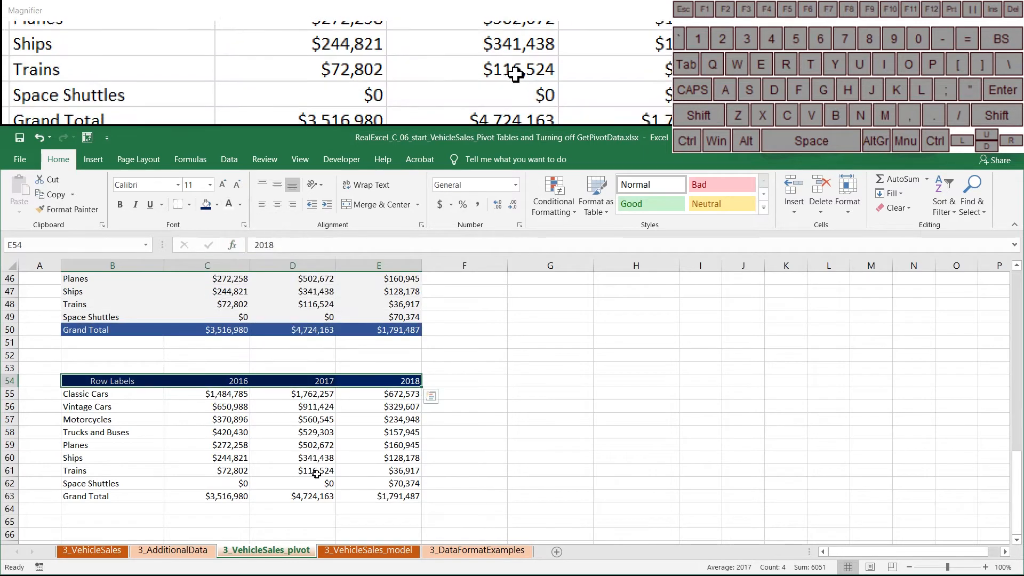
{"action": "left_click", "coordinate": [331, 468]}
Turn on Generate GetPivotData for the sales by year pivot table
{"action": "scroll", "coordinate": [331, 464], "scroll_direction": "up", "scroll_amount": 2}
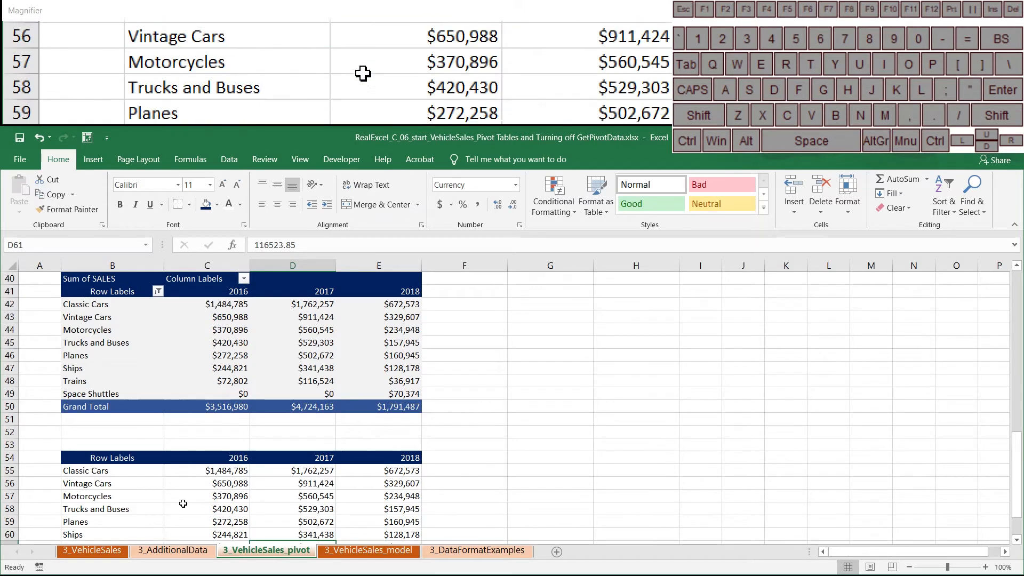
{"action": "left_click", "coordinate": [226, 330]}
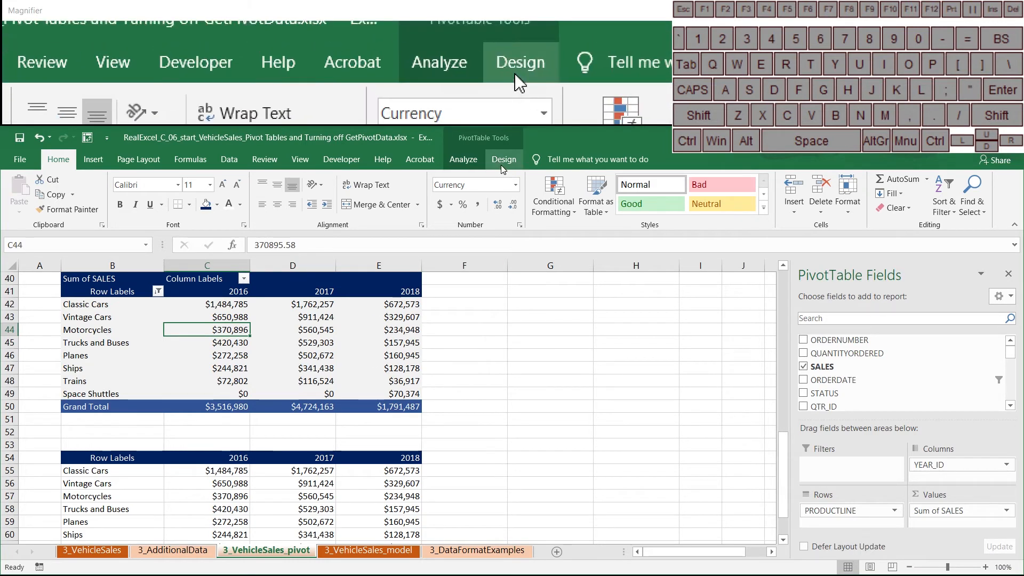
{"action": "left_click", "coordinate": [503, 159]}
{"action": "left_click", "coordinate": [462, 159]}
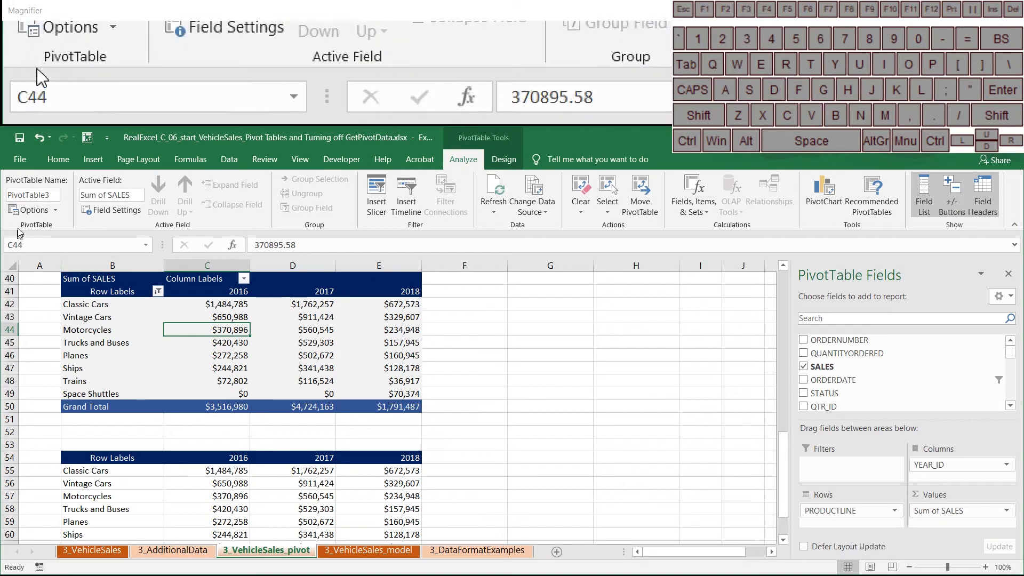
{"action": "left_click", "coordinate": [56, 210]}
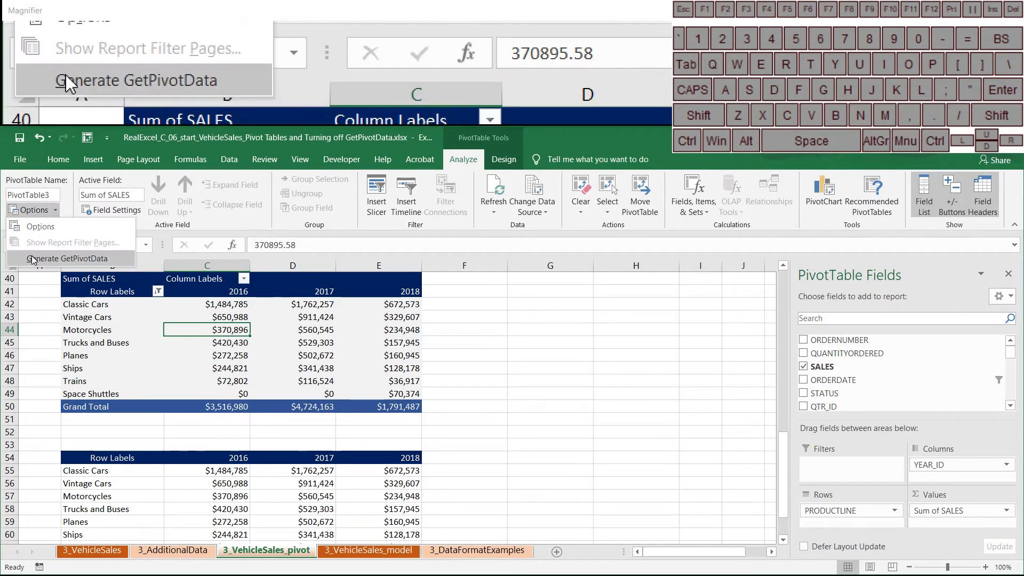
{"action": "left_click", "coordinate": [32, 258]}
Replace the value in C55 with a GETPIVOTDATA reference to the 2016 Classic Cars sales in pivot cell C42
{"action": "scroll", "coordinate": [251, 405], "scroll_direction": "down", "scroll_amount": 1}
{"action": "left_click", "coordinate": [237, 432]}
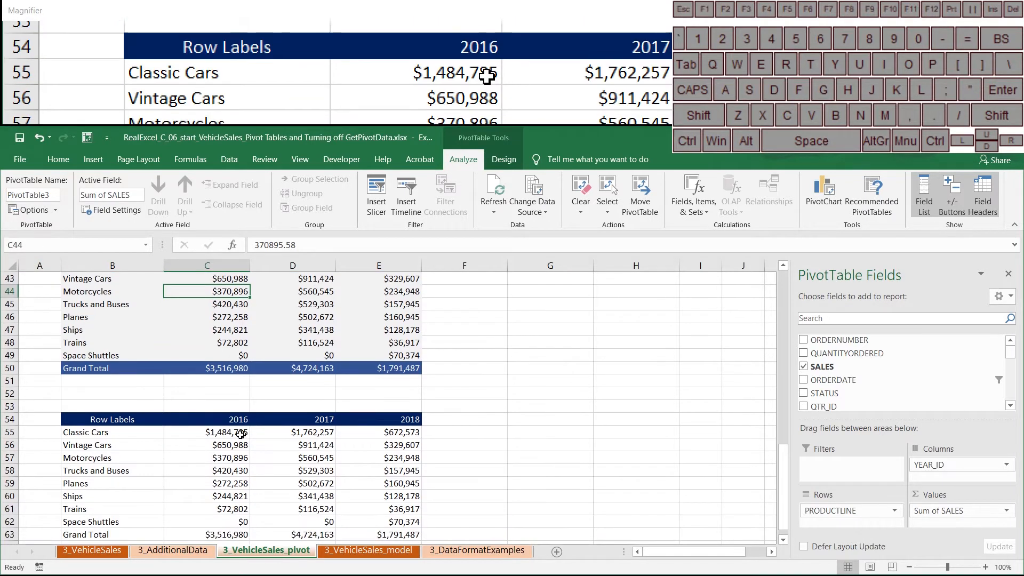
{"action": "left_click_drag", "start_coordinate": [308, 245], "coordinate": [202, 254]}
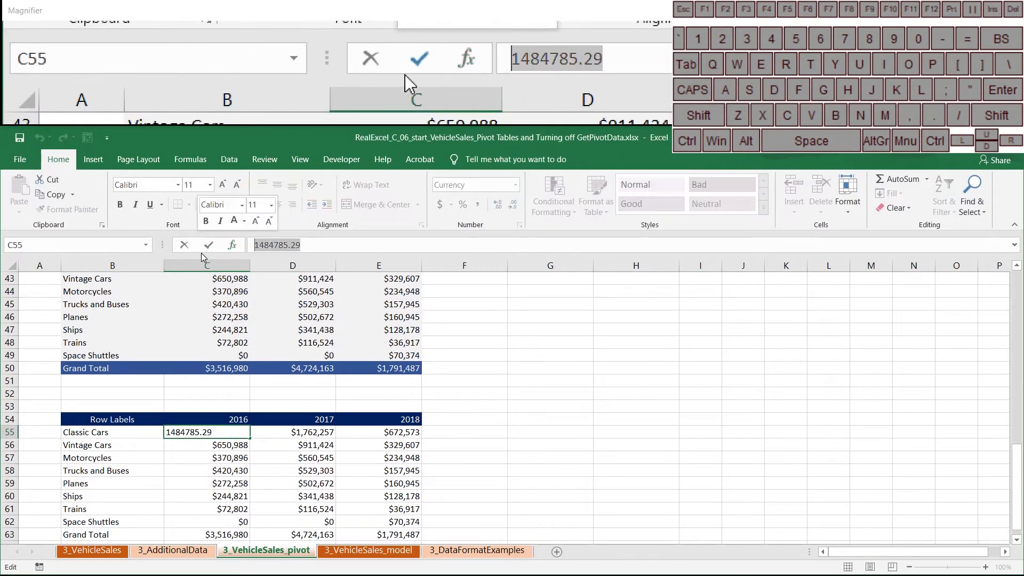
{"action": "key", "text": "BackSpace"}
{"action": "type", "text": "="}
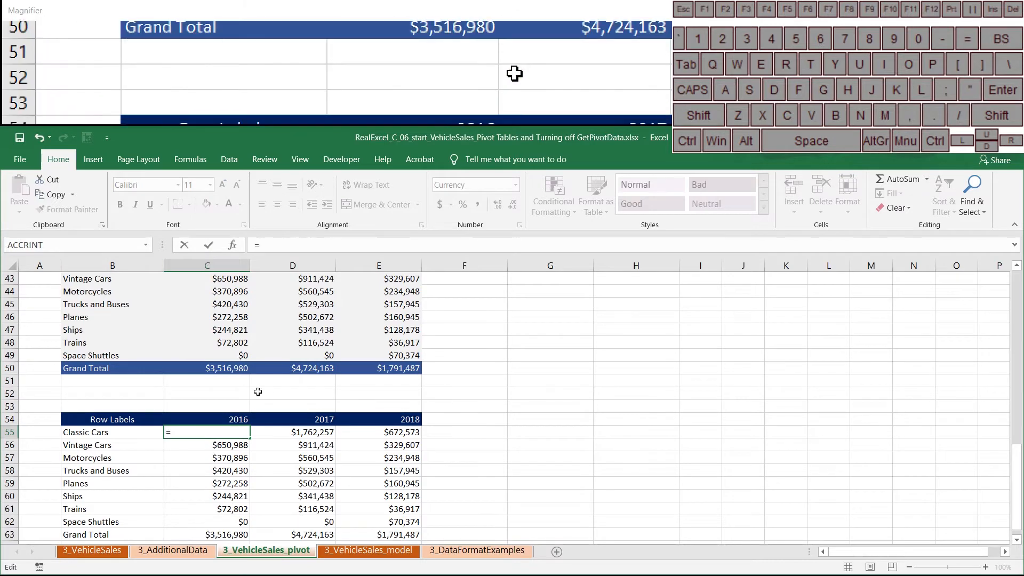
{"action": "scroll", "coordinate": [258, 393], "scroll_direction": "up", "scroll_amount": 1}
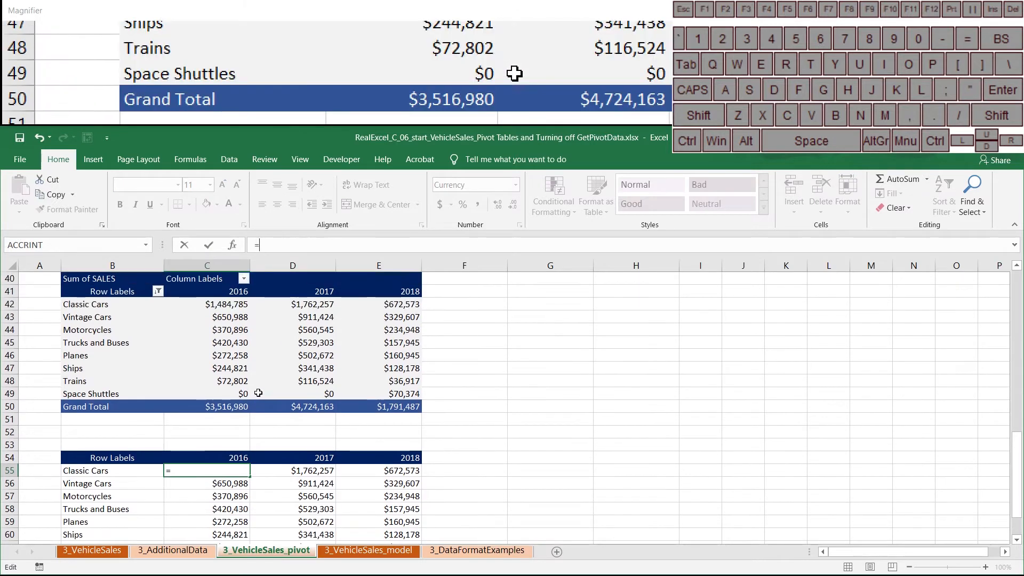
{"action": "left_click", "coordinate": [229, 302]}
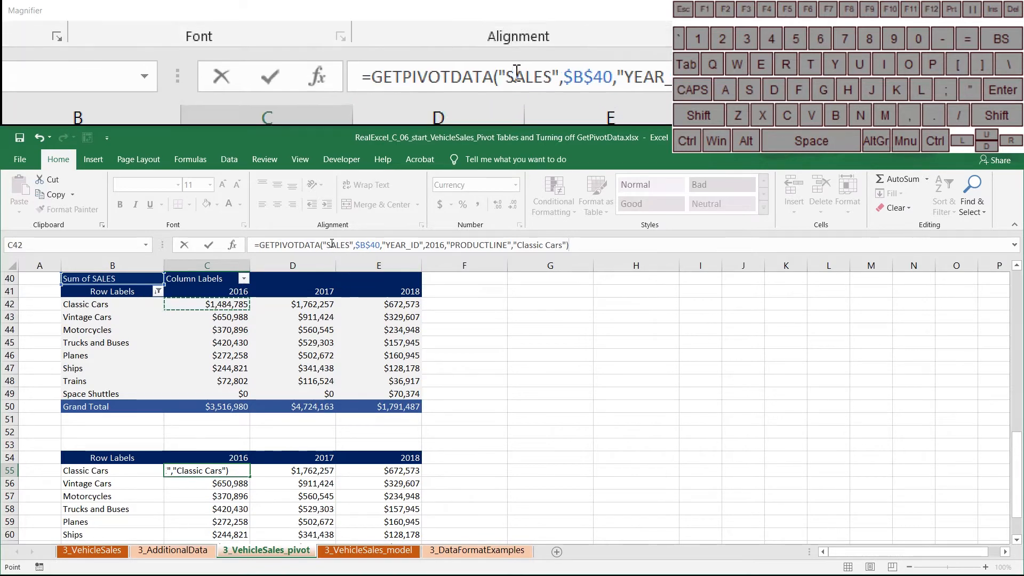
Examine the data field, pivot table, field and item arguments of the GETPIVOTDATA formula in C55
{"action": "left_click", "coordinate": [341, 249]}
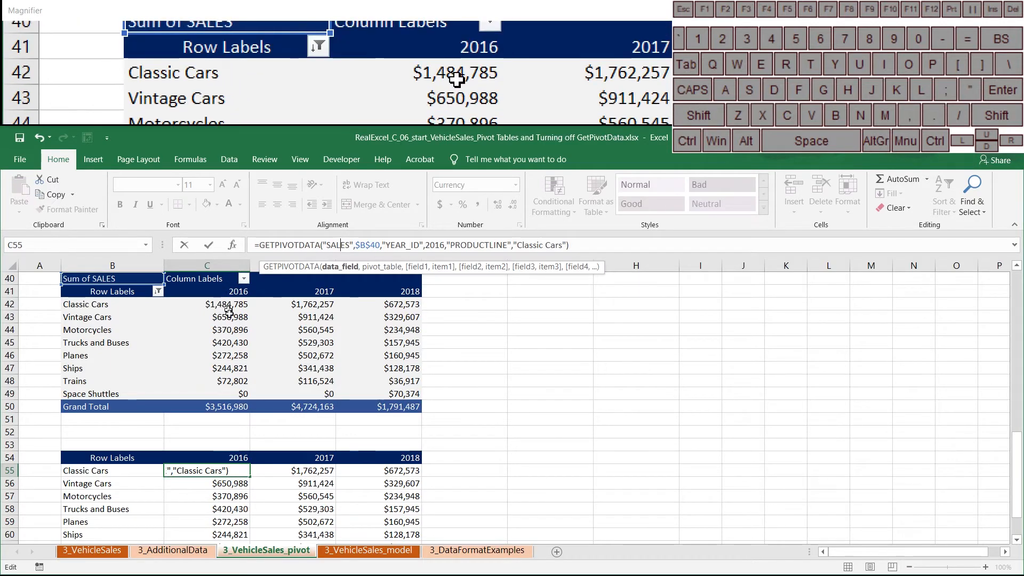
{"action": "left_click", "coordinate": [370, 245]}
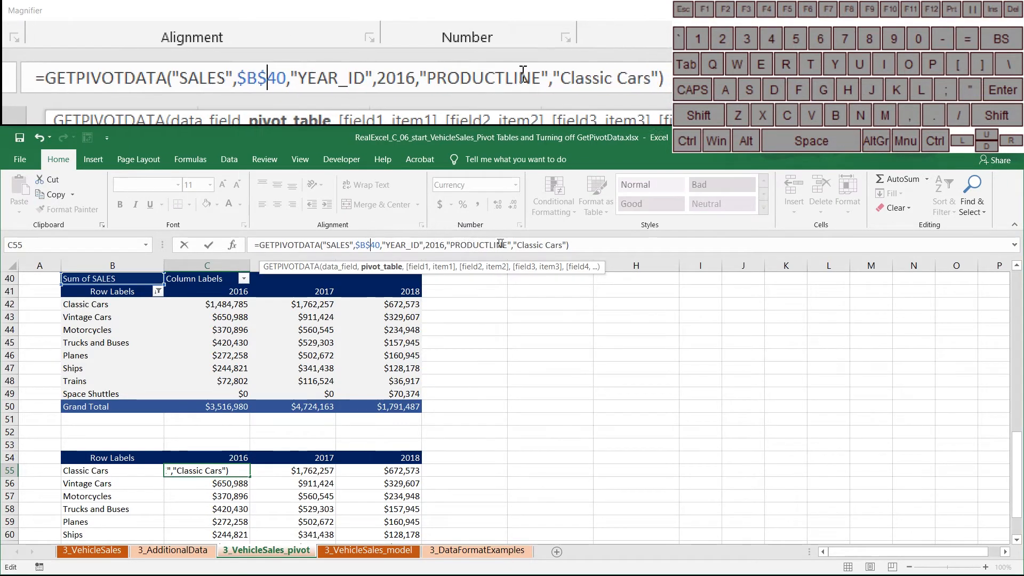
{"action": "left_click", "coordinate": [425, 245]}
{"action": "left_click", "coordinate": [402, 245]}
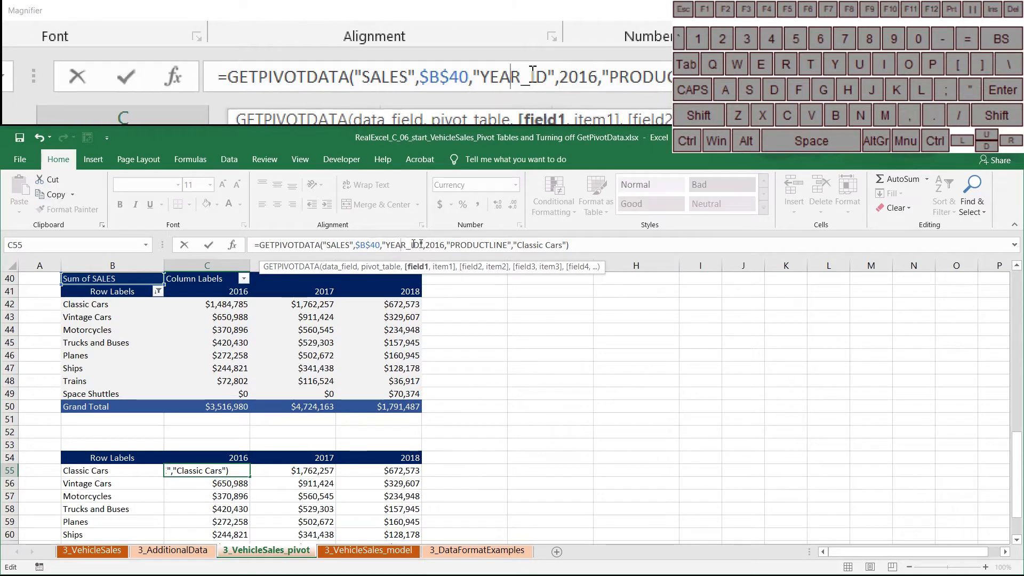
{"action": "left_click", "coordinate": [437, 244]}
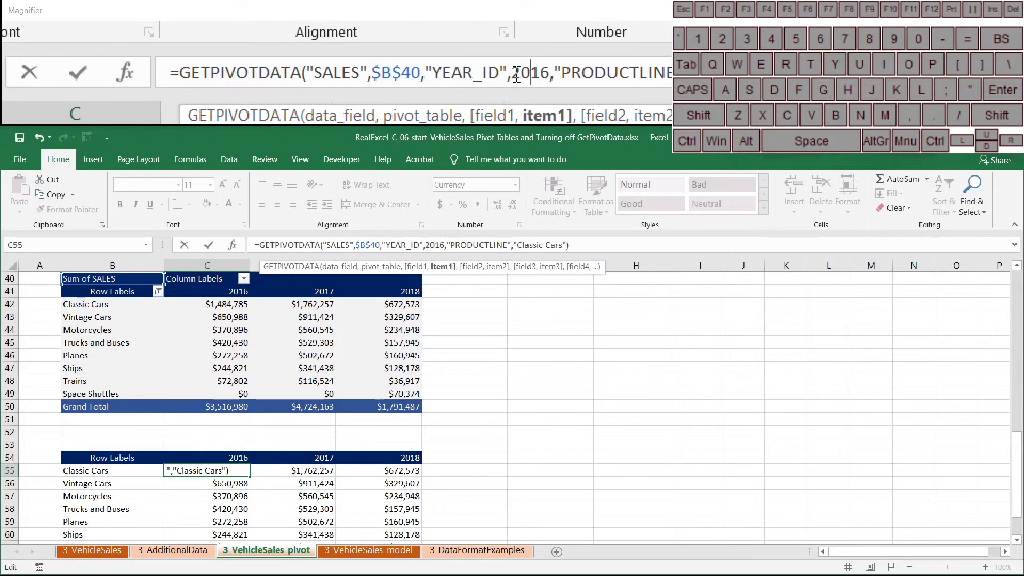
{"action": "left_click", "coordinate": [488, 245]}
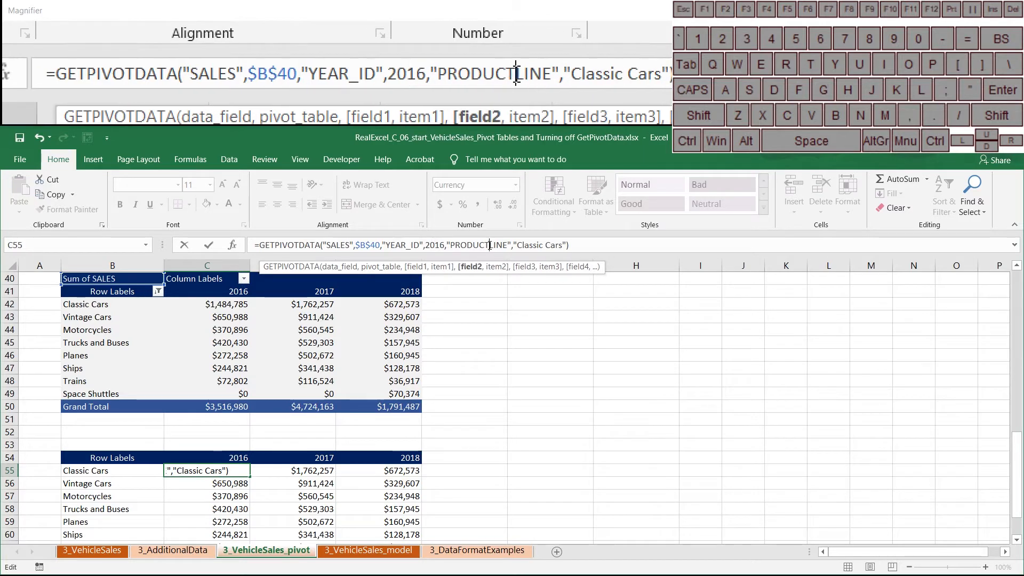
{"action": "left_click", "coordinate": [543, 247]}
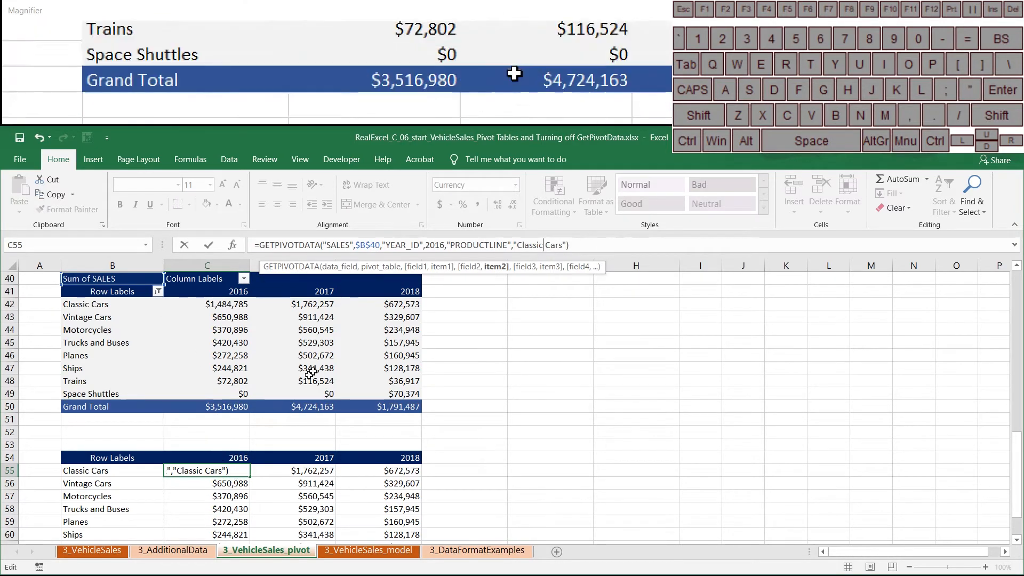
{"action": "left_click", "coordinate": [584, 245]}
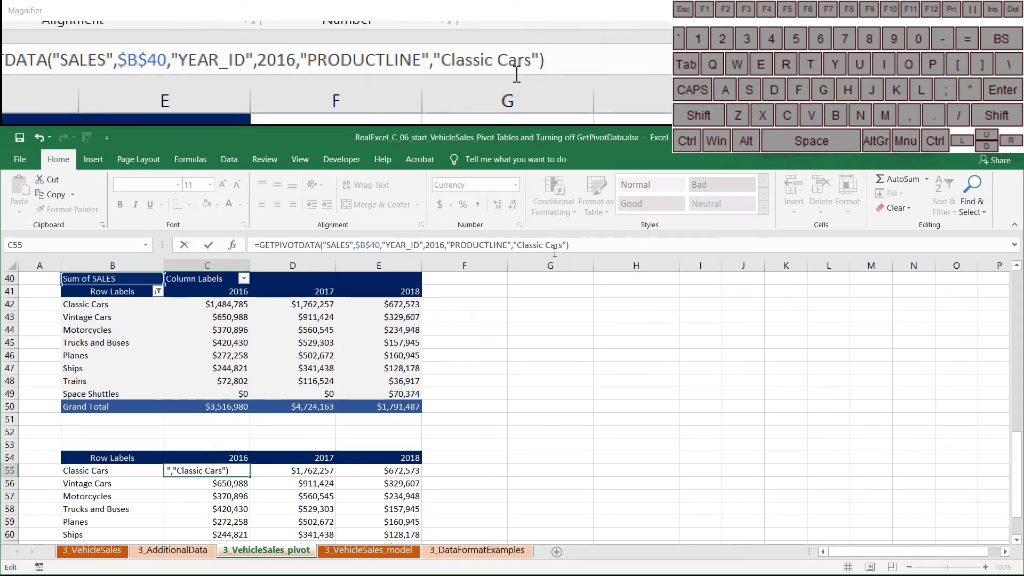
Enter the GETPIVOTDATA formula in C55 and fill it across to E55 and down through row 63
{"action": "key", "text": "Return"}
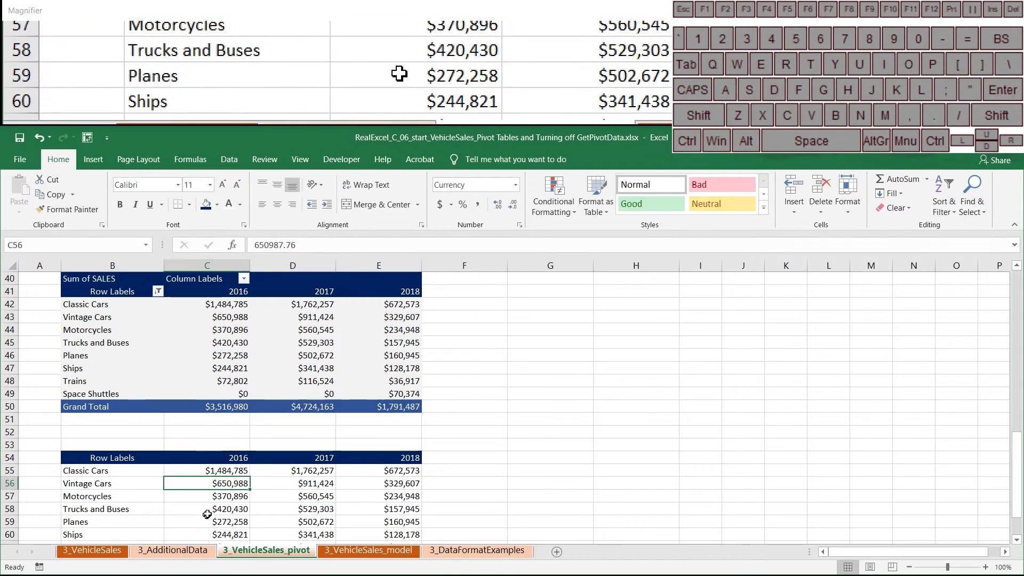
{"action": "left_click", "coordinate": [243, 470]}
{"action": "left_click_drag", "start_coordinate": [250, 477], "coordinate": [418, 473]}
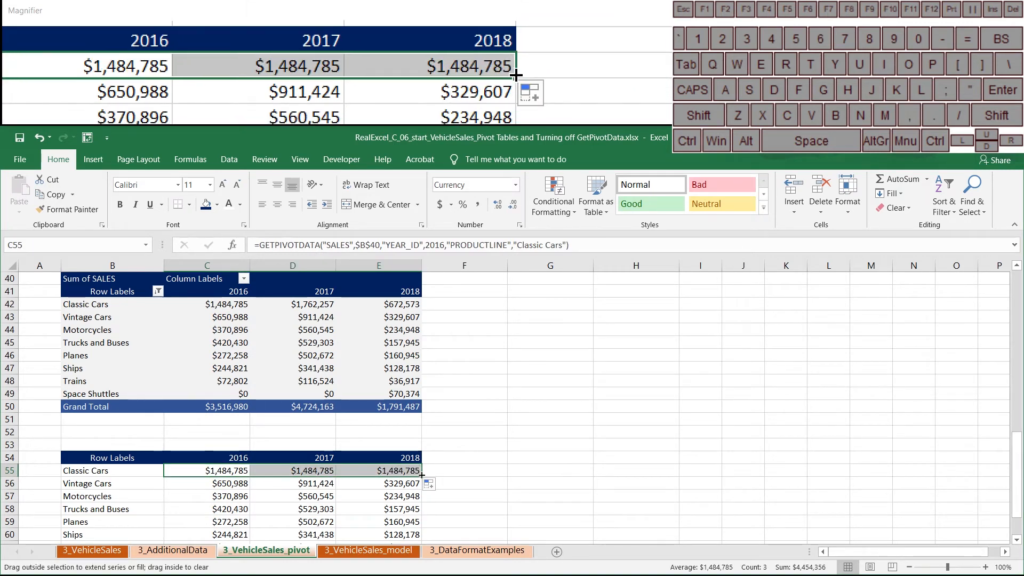
{"action": "double_click", "coordinate": [420, 473]}
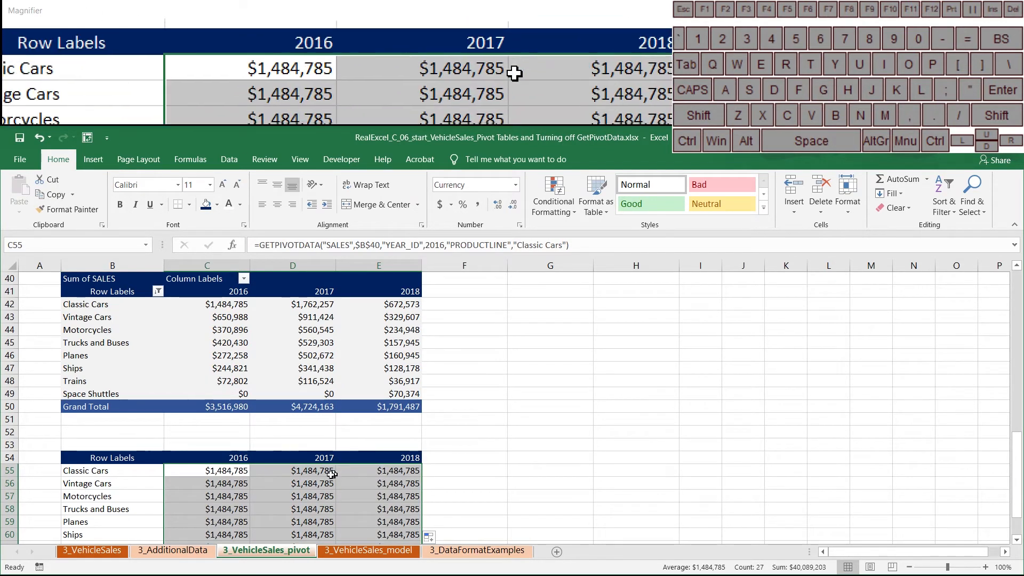
Replace the fixed year 2016 in C55's GETPIVOTDATA formula with the row-locked reference C$54
{"action": "left_click", "coordinate": [212, 472]}
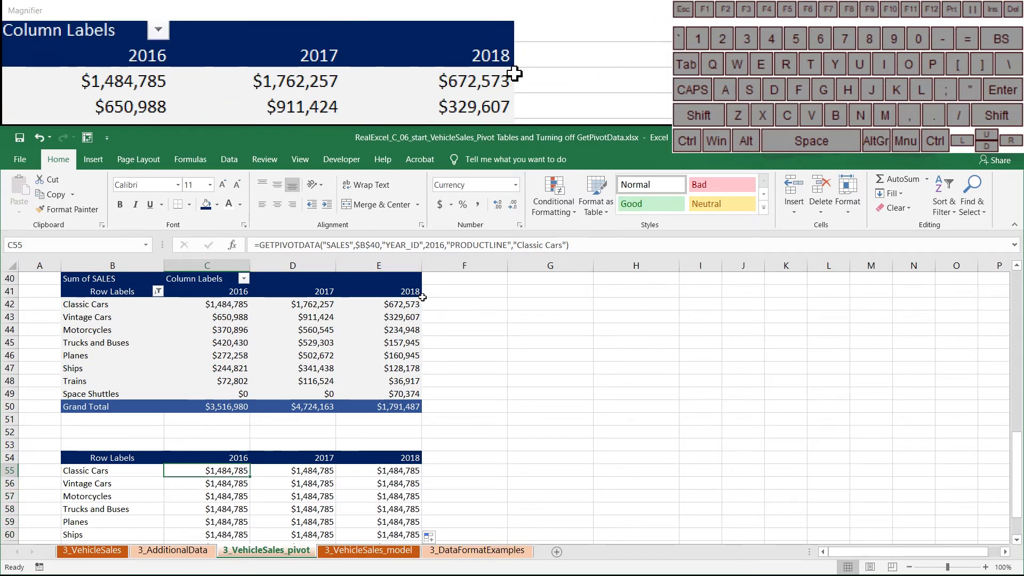
{"action": "left_click", "coordinate": [414, 246]}
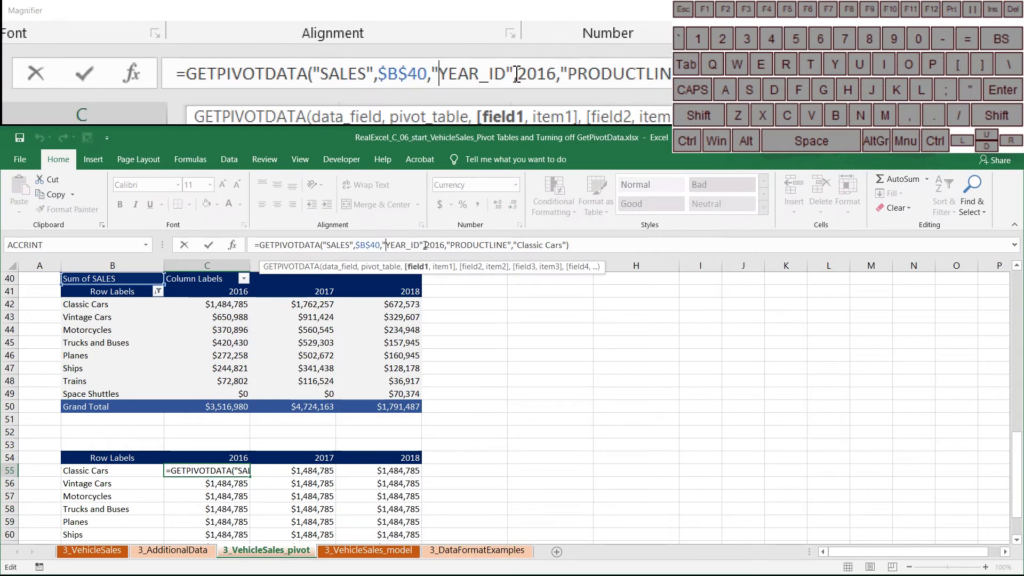
{"action": "left_click_drag", "start_coordinate": [427, 245], "coordinate": [445, 245]}
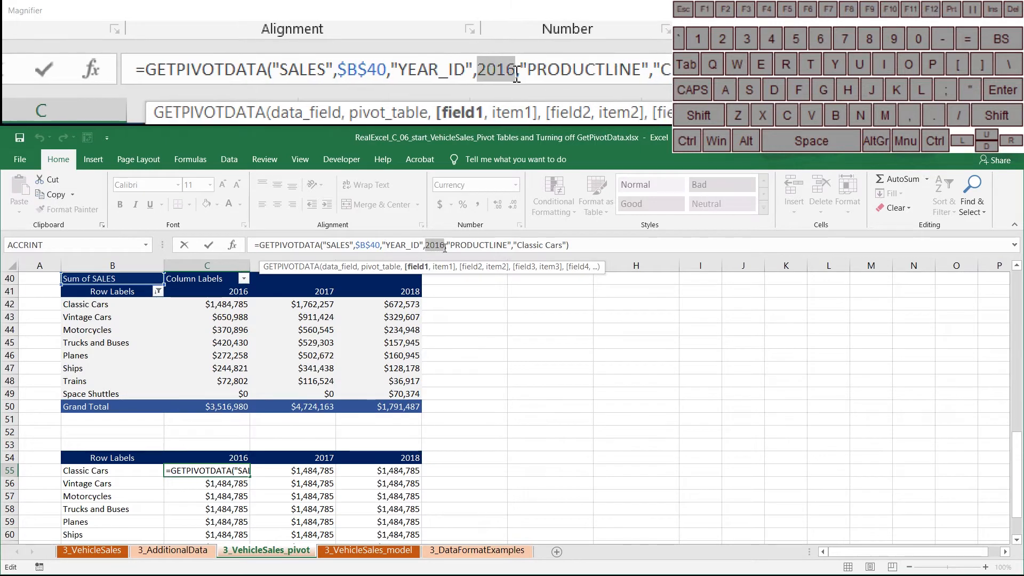
{"action": "left_click", "coordinate": [223, 457]}
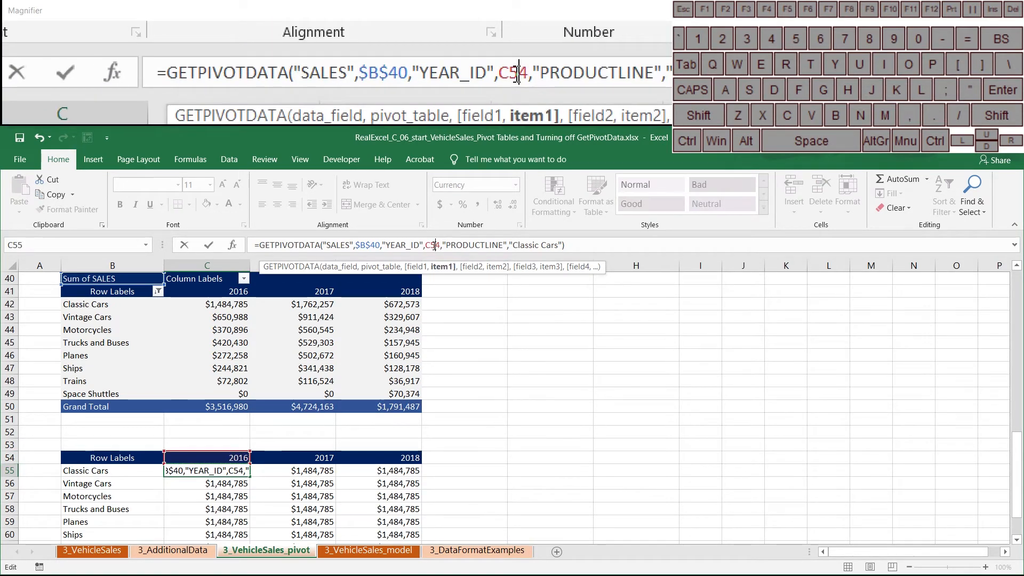
{"action": "key", "text": "F4"}
{"action": "key", "text": "F4"}
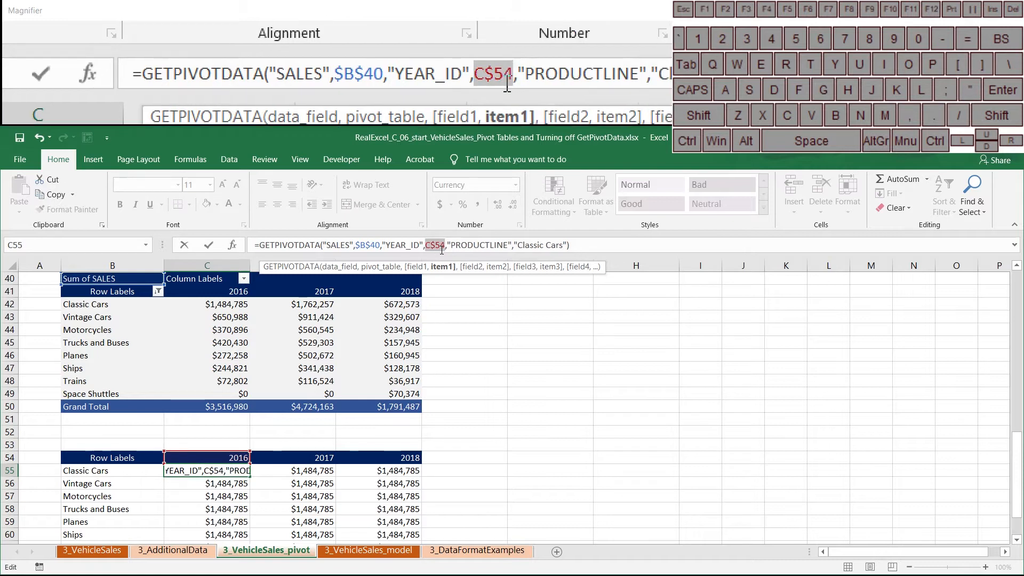
{"action": "key", "text": "F4"}
{"action": "key", "text": "F4"}
{"action": "key", "text": "F4"}
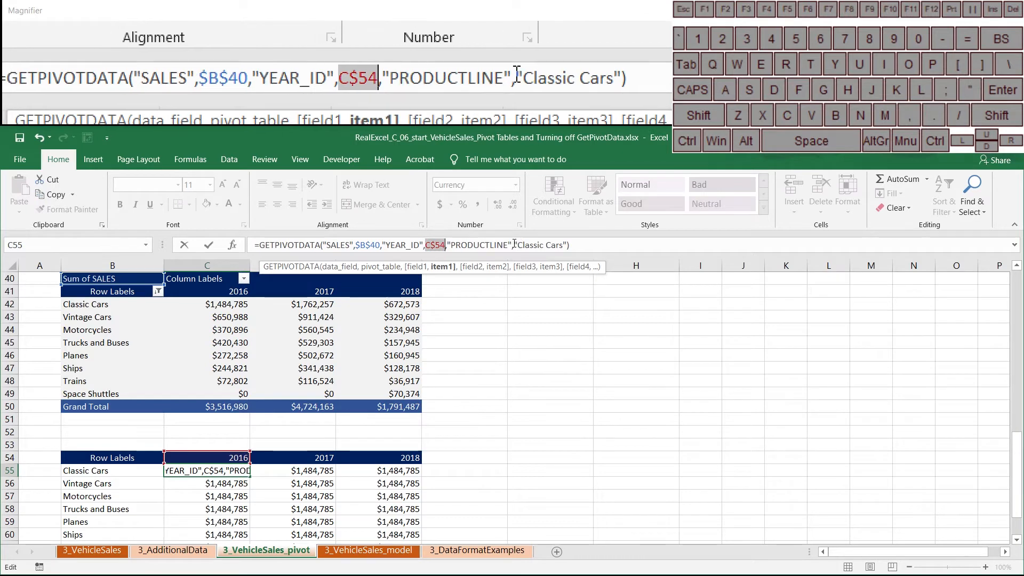
Replace the fixed "Classic Cars" item in C55's GETPIVOTDATA formula with the column-locked reference $B55
{"action": "left_click_drag", "start_coordinate": [514, 245], "coordinate": [569, 246]}
{"action": "key", "text": "BackSpace"}
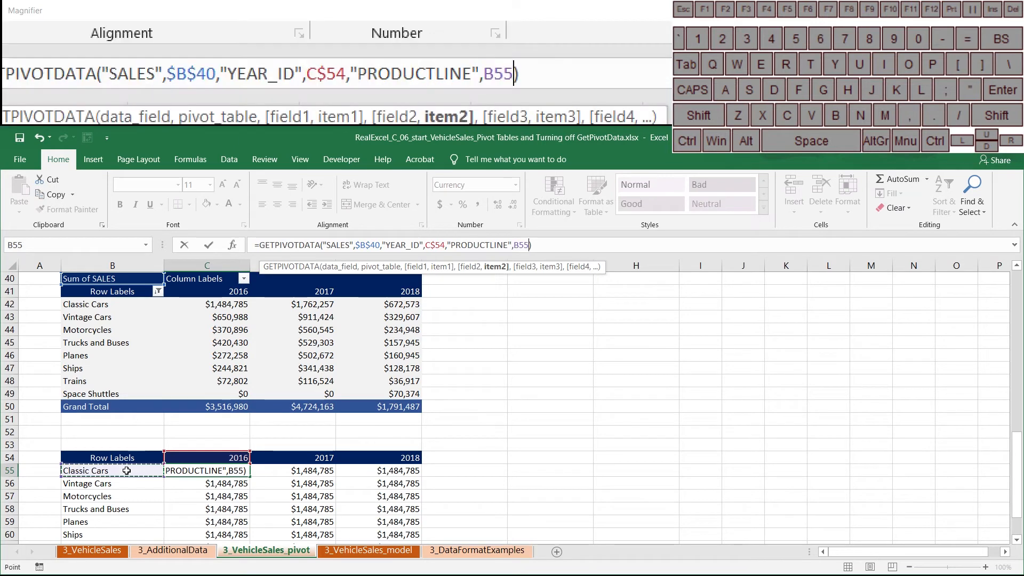
{"action": "key", "text": "F4"}
{"action": "key", "text": "F4"}
{"action": "key", "text": "F4"}
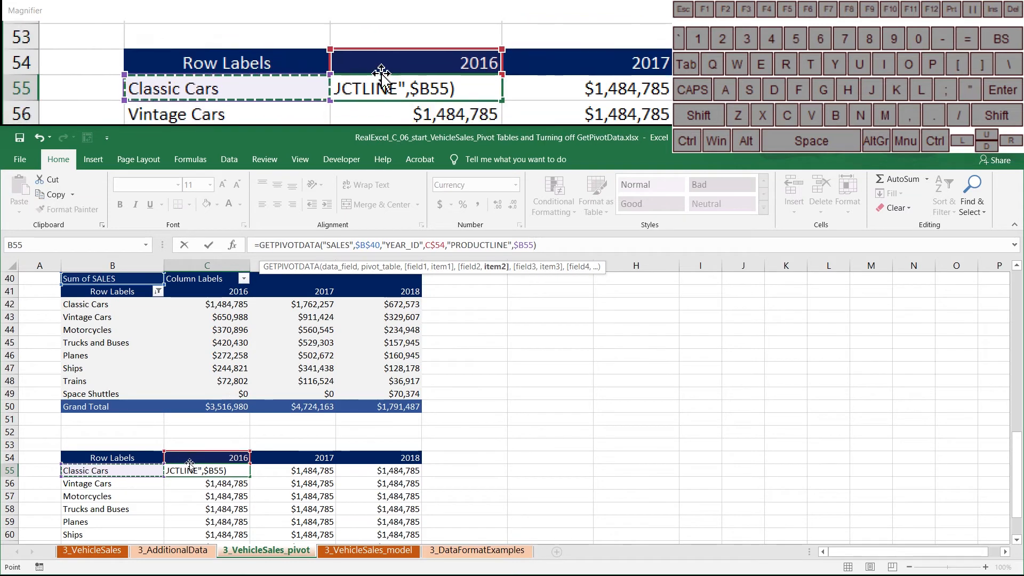
{"action": "key", "text": "Return"}
Fill the updated C55 formula across to E55 and down through row 63 of the copied table
{"action": "left_click", "coordinate": [229, 470]}
{"action": "left_click_drag", "start_coordinate": [257, 475], "coordinate": [396, 478]}
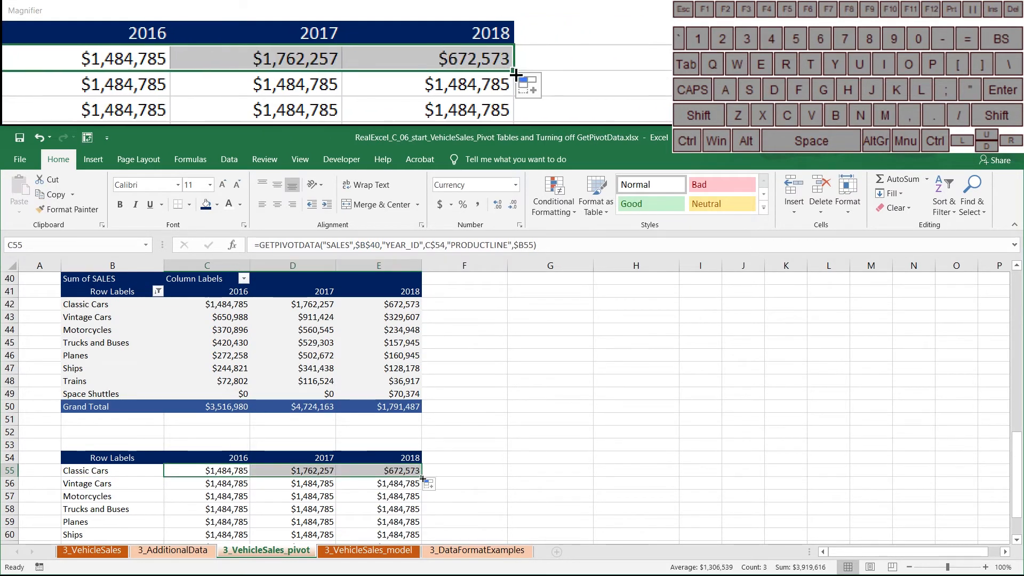
{"action": "double_click", "coordinate": [421, 476]}
{"action": "scroll", "coordinate": [223, 511], "scroll_direction": "down", "scroll_amount": 2}
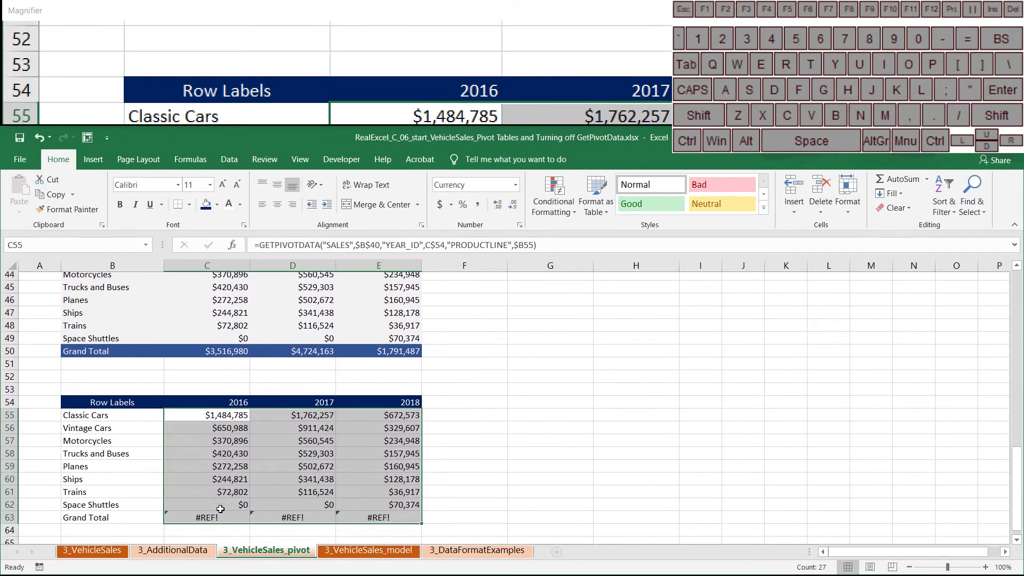
Replace the Grand Total formula in C63 with a GETPIVOTDATA reference to the 2016 grand total in pivot cell C50
{"action": "scroll", "coordinate": [213, 453], "scroll_direction": "up", "scroll_amount": 1}
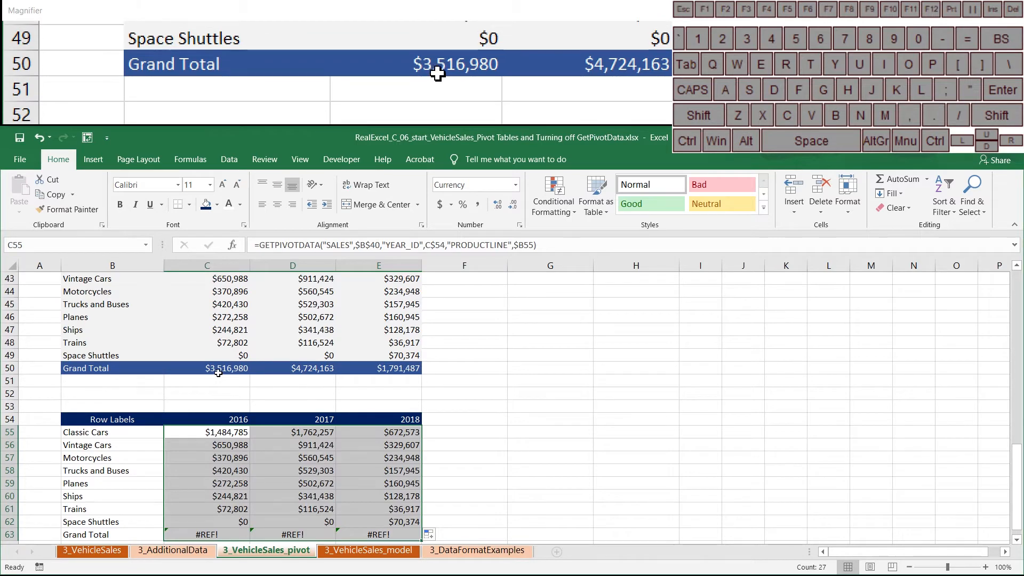
{"action": "scroll", "coordinate": [209, 421], "scroll_direction": "down", "scroll_amount": 1}
{"action": "left_click", "coordinate": [207, 496]}
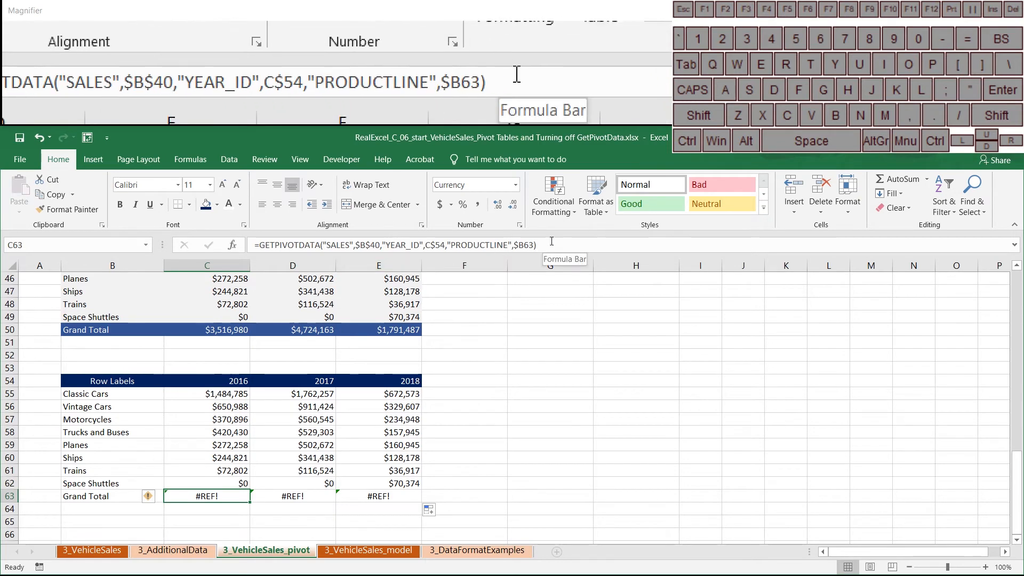
{"action": "left_click_drag", "start_coordinate": [552, 245], "coordinate": [249, 246]}
{"action": "key", "text": "BackSpace"}
{"action": "type", "text": "="}
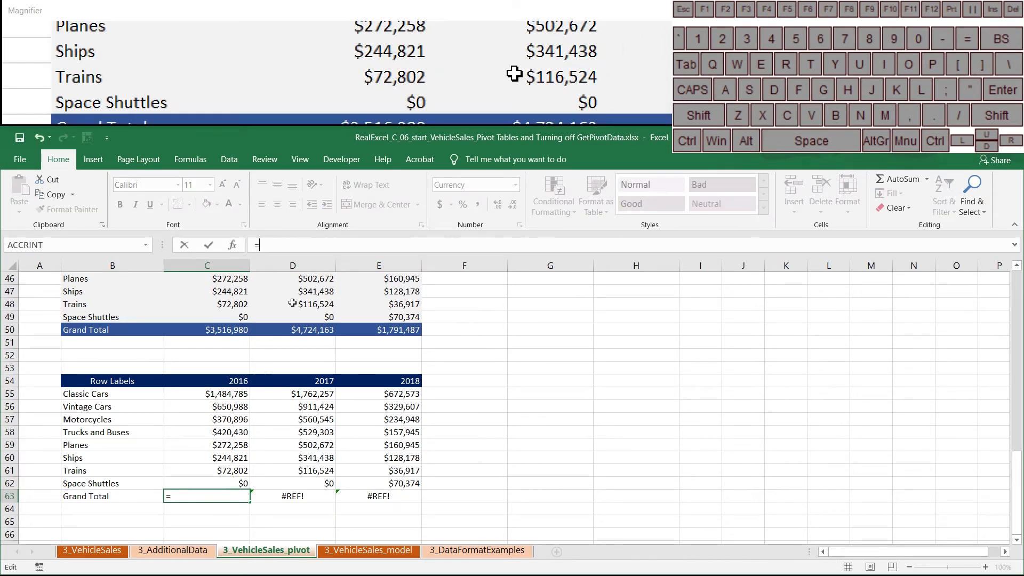
{"action": "left_click", "coordinate": [228, 327]}
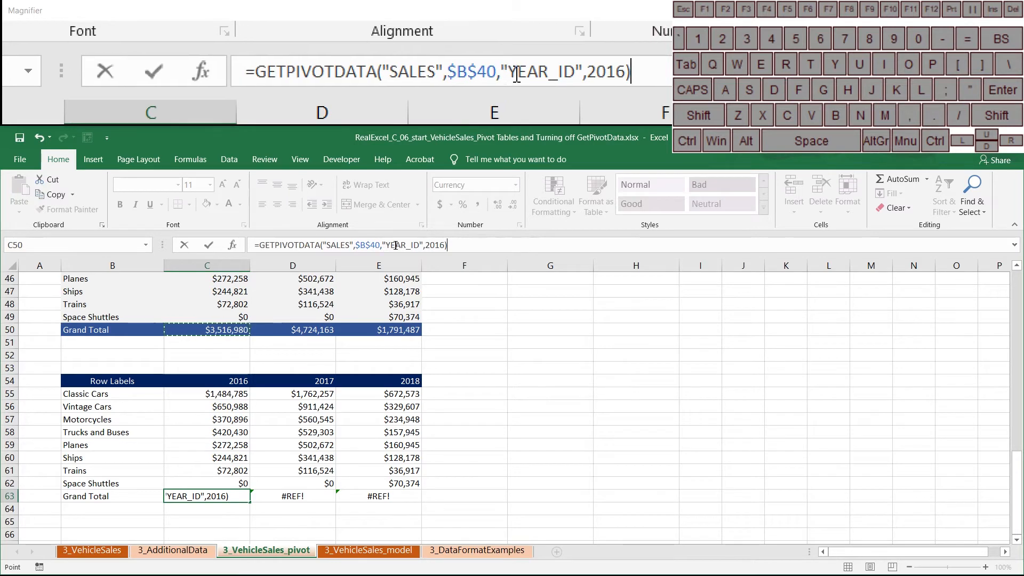
Replace the fixed year 2016 in C63's formula with the row-locked reference C$54 and fill it across to E63
{"action": "left_click", "coordinate": [437, 244]}
{"action": "left_click_drag", "start_coordinate": [445, 245], "coordinate": [427, 245]}
{"action": "left_click", "coordinate": [233, 380]}
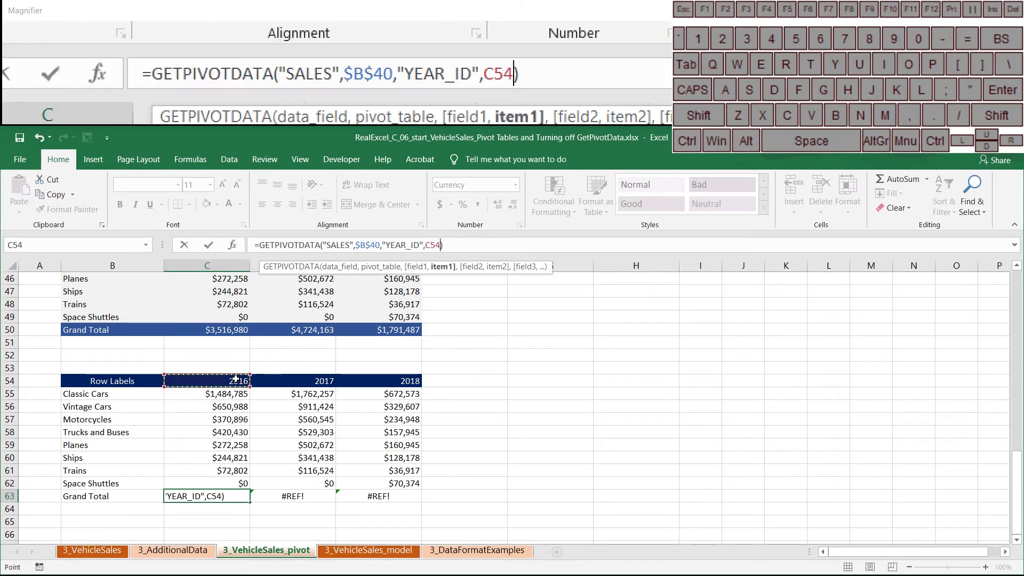
{"action": "key", "text": "F4"}
{"action": "key", "text": "F4"}
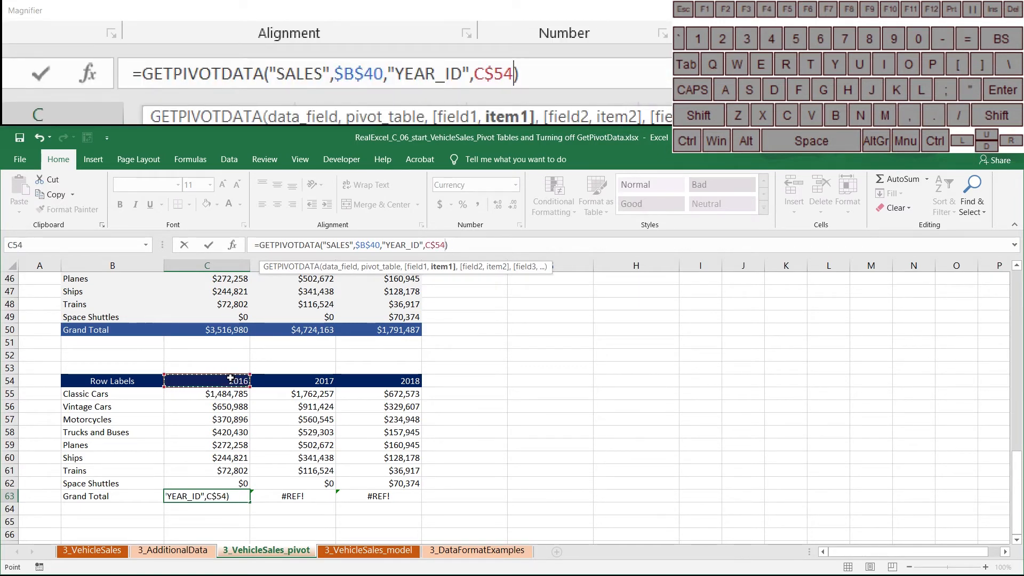
{"action": "key", "text": "Return"}
{"action": "left_click", "coordinate": [237, 496]}
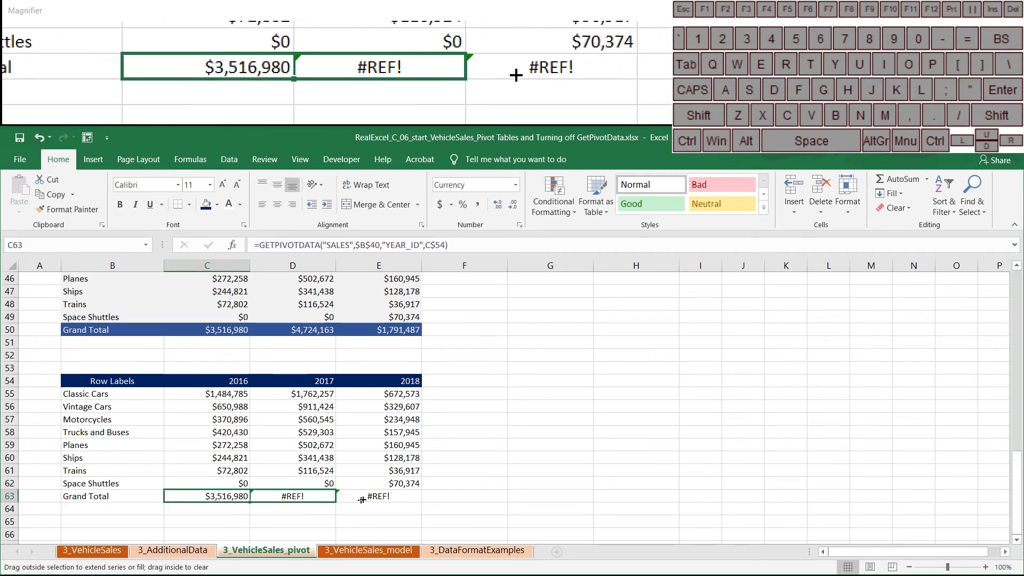
{"action": "left_click_drag", "start_coordinate": [362, 500], "coordinate": [378, 493]}
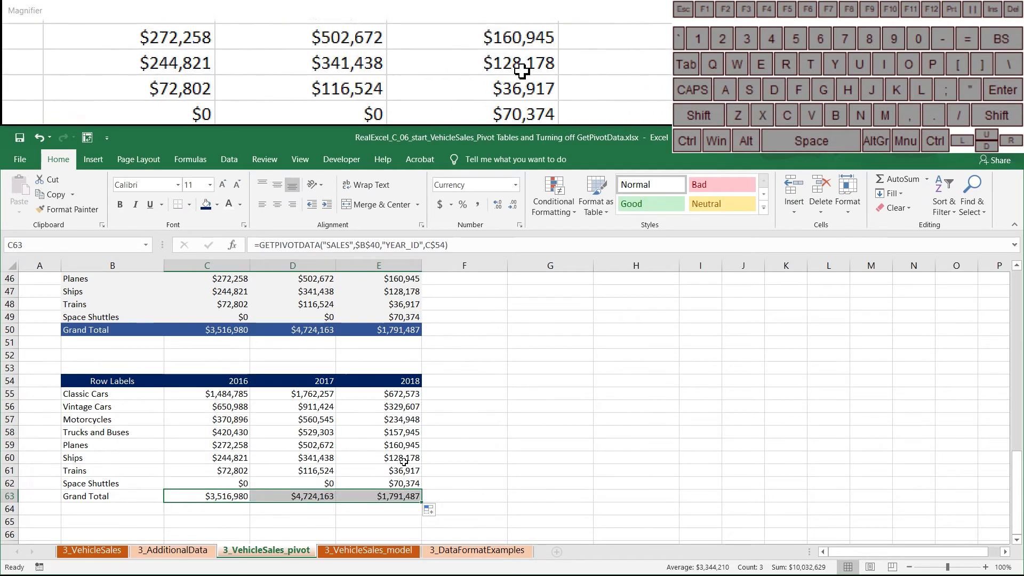
Examine the GETPIVOTDATA formulas in C58, C56 and D55 of the copied table against the pivot table
{"action": "left_click", "coordinate": [211, 433]}
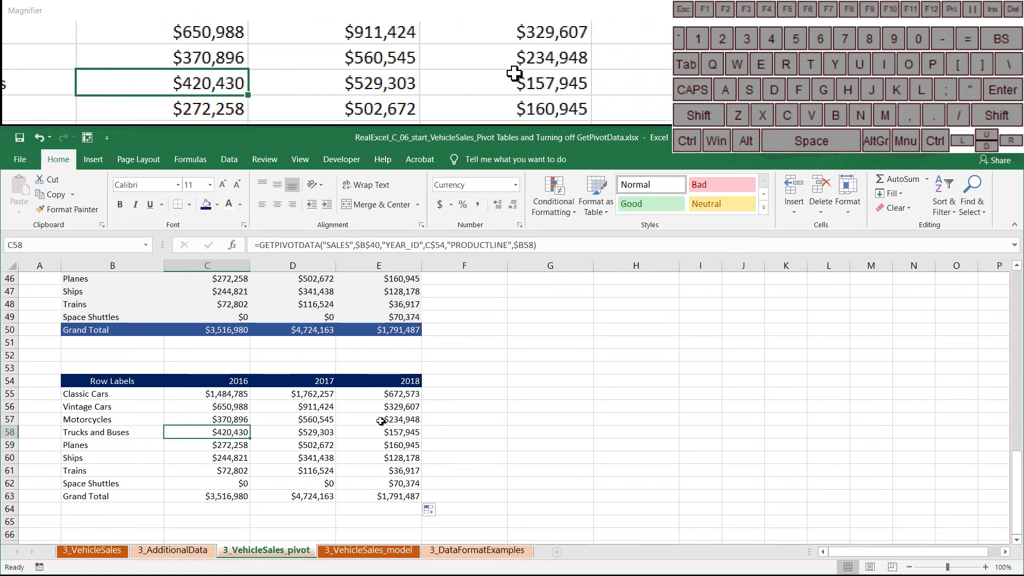
{"action": "scroll", "coordinate": [299, 406], "scroll_direction": "up", "scroll_amount": 3}
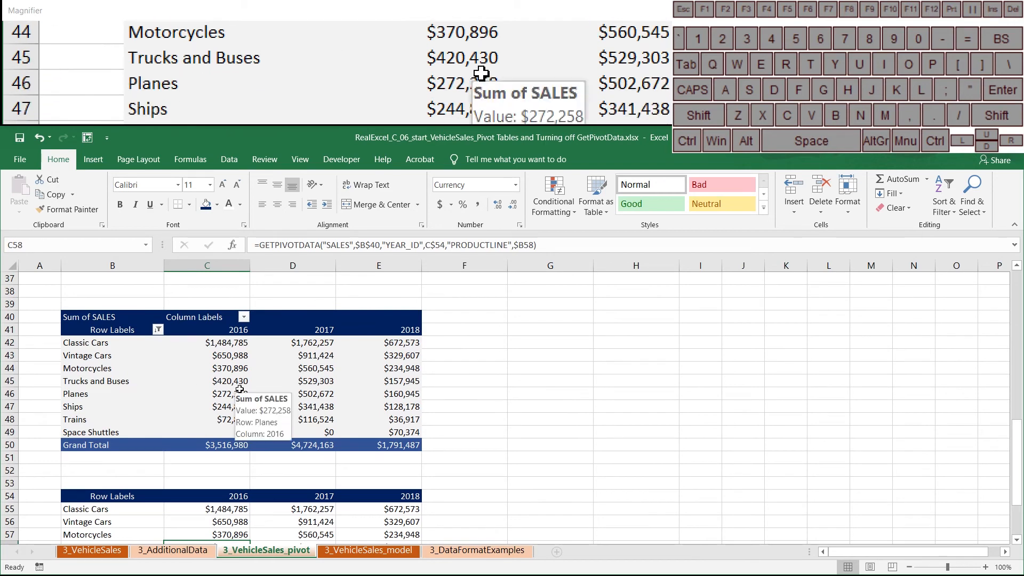
{"action": "scroll", "coordinate": [218, 465], "scroll_direction": "down", "scroll_amount": 2}
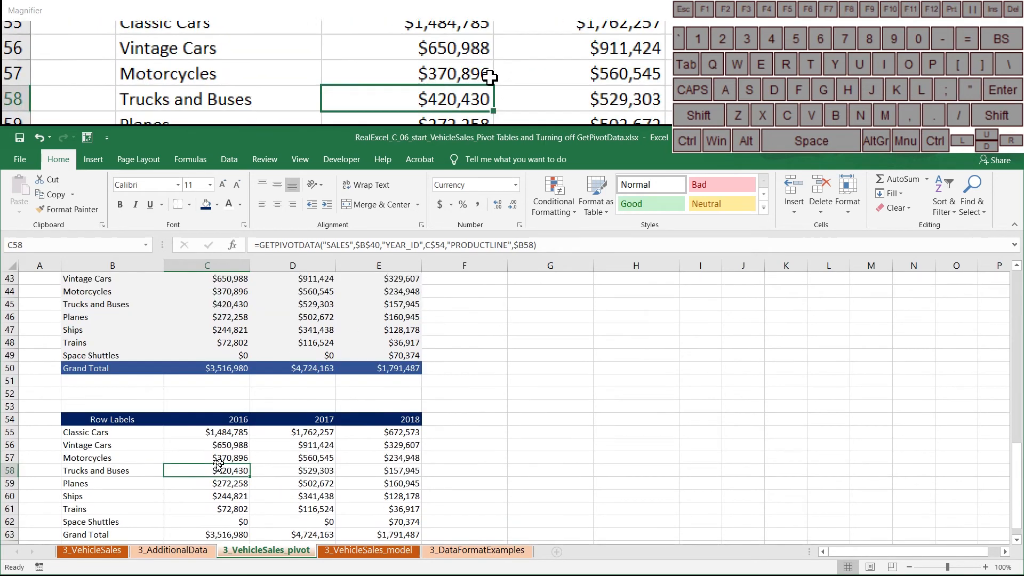
{"action": "scroll", "coordinate": [199, 393], "scroll_direction": "up", "scroll_amount": 1}
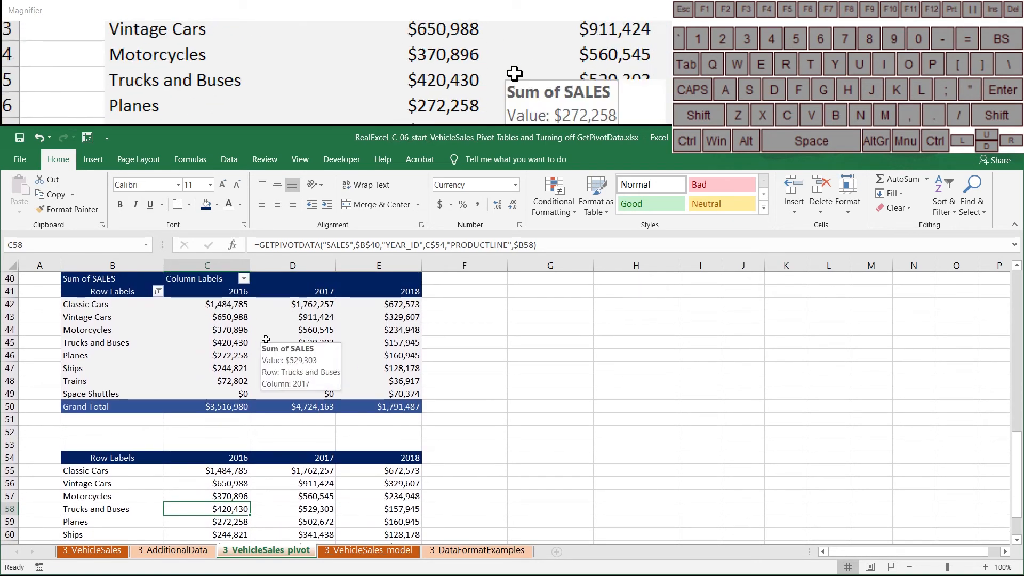
{"action": "left_click", "coordinate": [216, 482]}
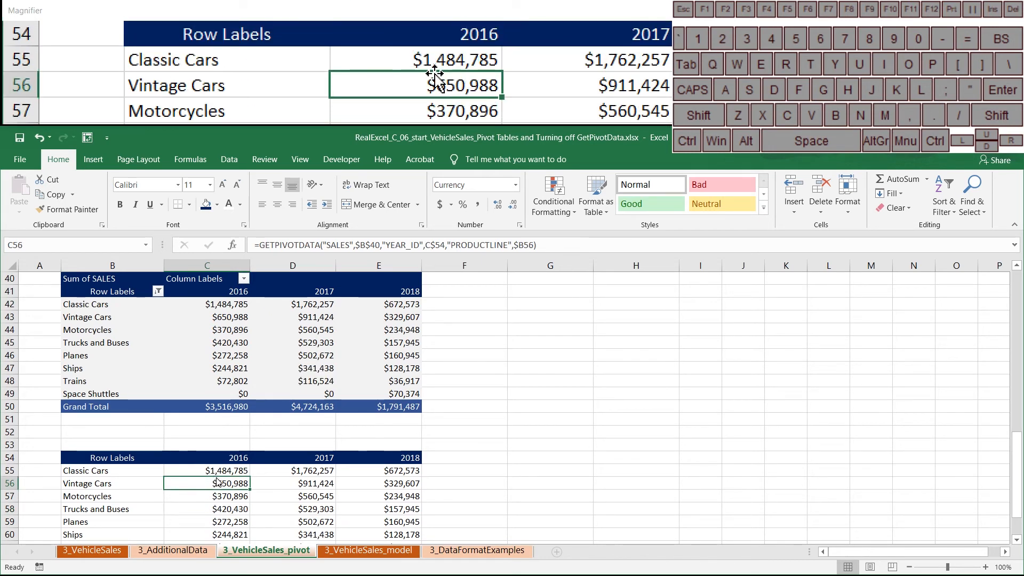
{"action": "left_click", "coordinate": [280, 470]}
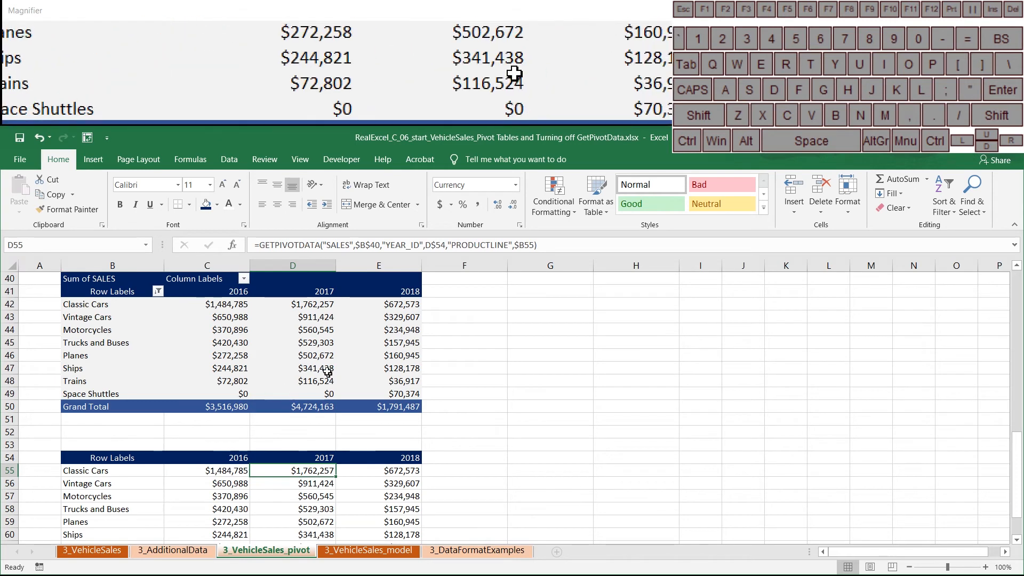
Compare the copied table in rows 54 to 63 with the source pivot table in rows 40 to 50
{"action": "scroll", "coordinate": [304, 410], "scroll_direction": "up", "scroll_amount": 2}
{"action": "scroll", "coordinate": [305, 410], "scroll_direction": "down", "scroll_amount": 2}
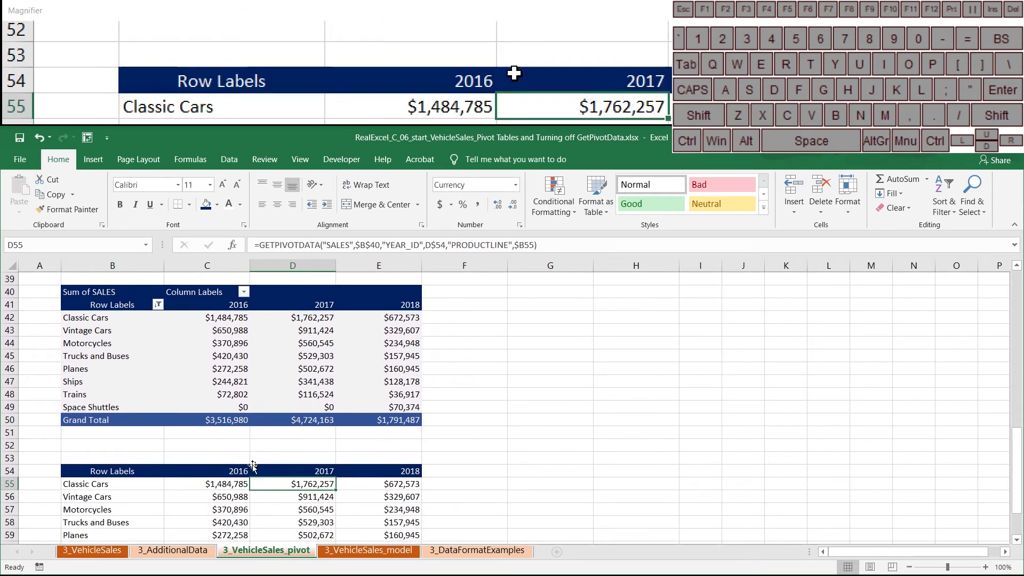
{"action": "scroll", "coordinate": [182, 472], "scroll_direction": "down", "scroll_amount": 1}
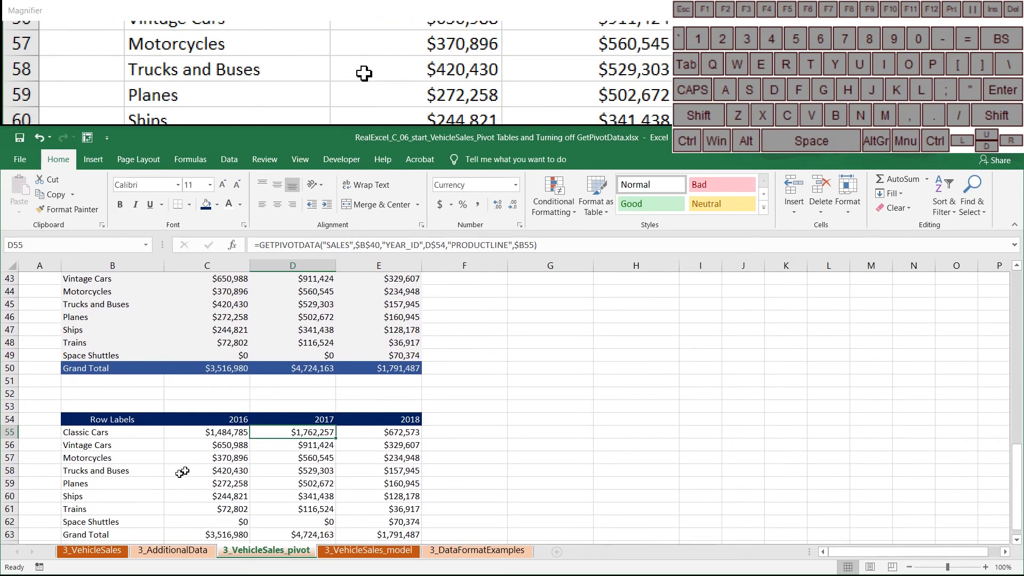
{"action": "scroll", "coordinate": [235, 473], "scroll_direction": "down", "scroll_amount": 2}
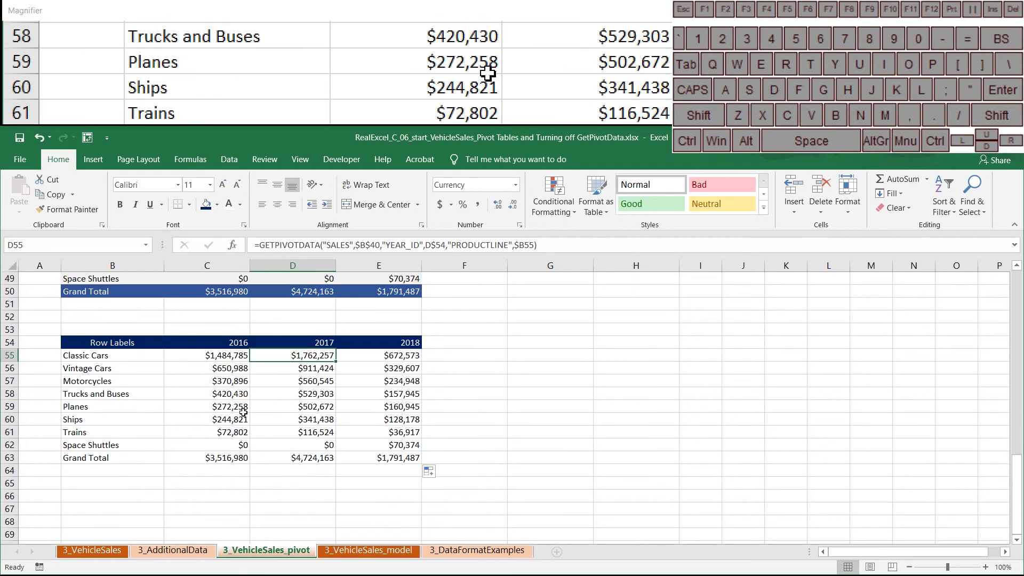
{"action": "scroll", "coordinate": [298, 407], "scroll_direction": "up", "scroll_amount": 2}
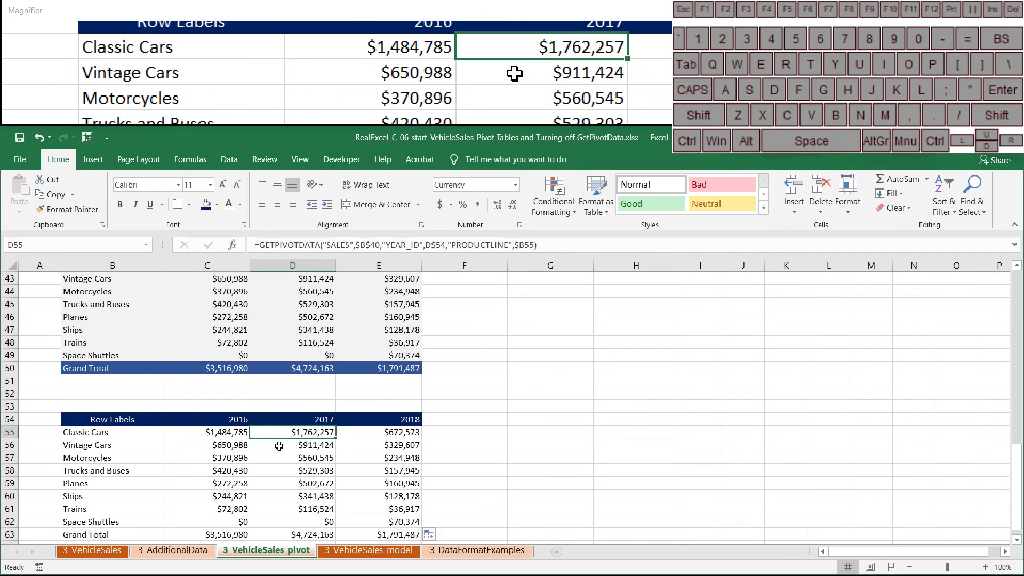
{"action": "scroll", "coordinate": [279, 446], "scroll_direction": "down", "scroll_amount": 1}
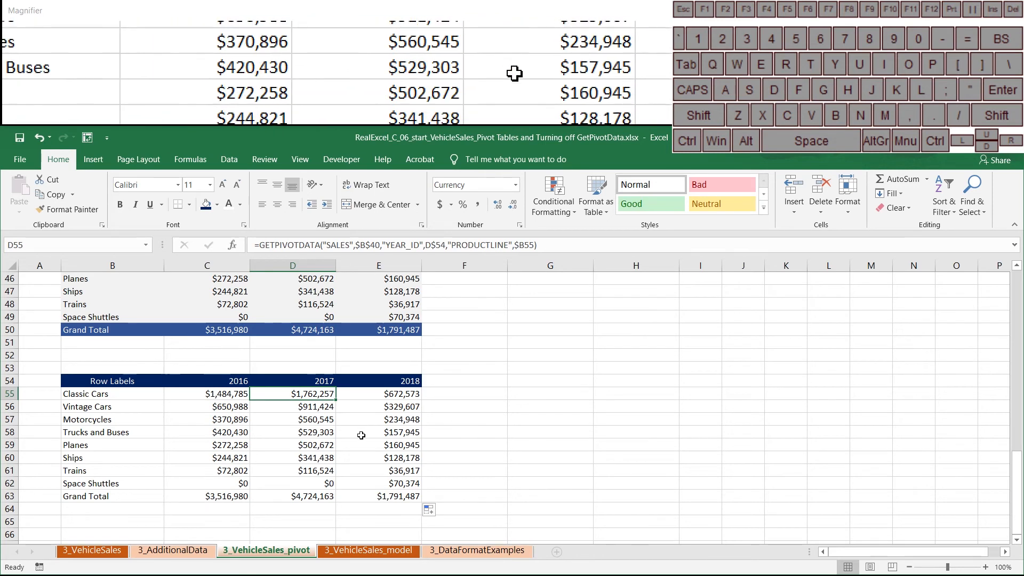
{"action": "scroll", "coordinate": [357, 432], "scroll_direction": "up", "scroll_amount": 2}
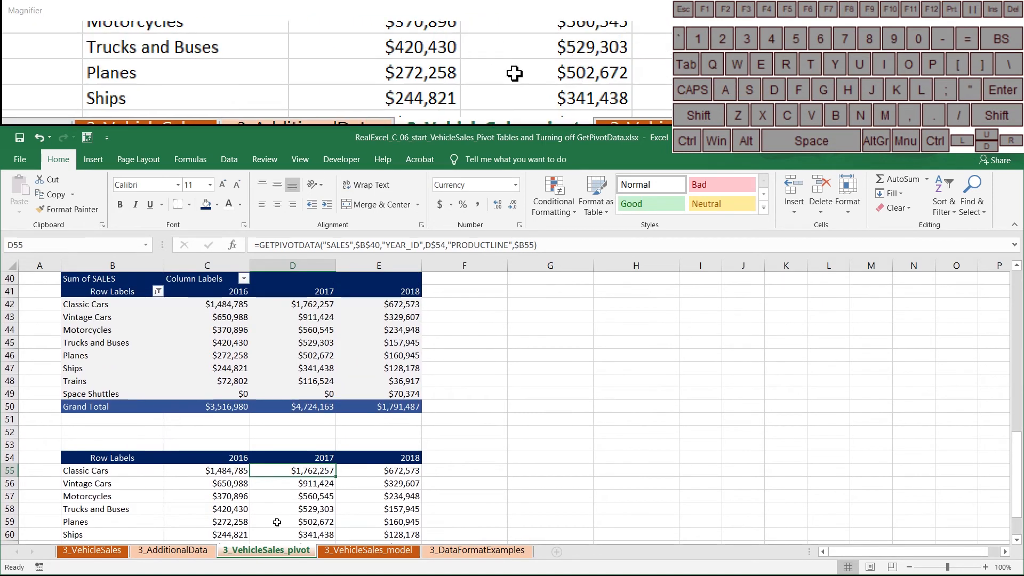
{"action": "scroll", "coordinate": [277, 520], "scroll_direction": "down", "scroll_amount": 1}
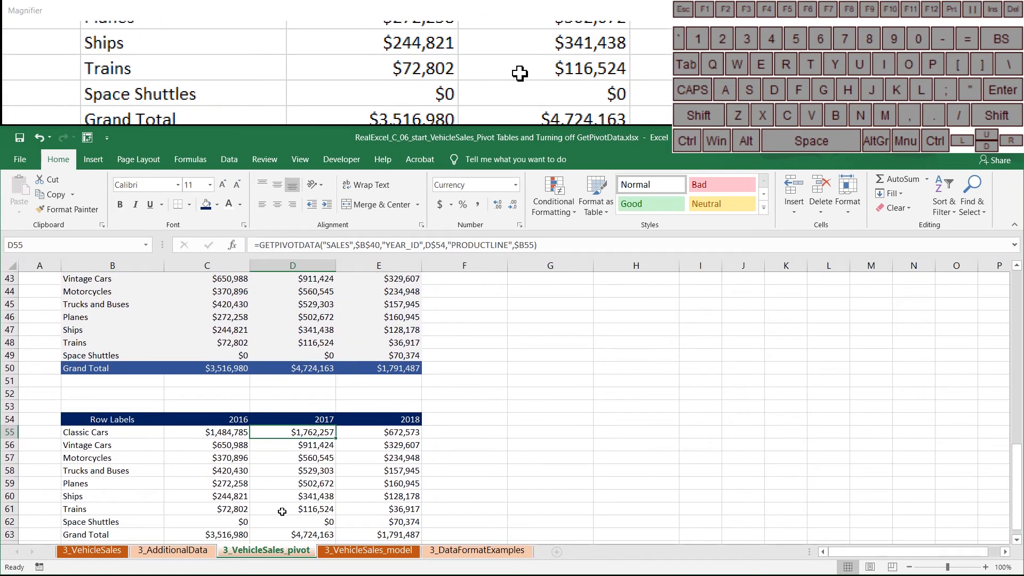
{"action": "scroll", "coordinate": [298, 466], "scroll_direction": "down", "scroll_amount": 2}
{"action": "scroll", "coordinate": [301, 427], "scroll_direction": "up", "scroll_amount": 4}
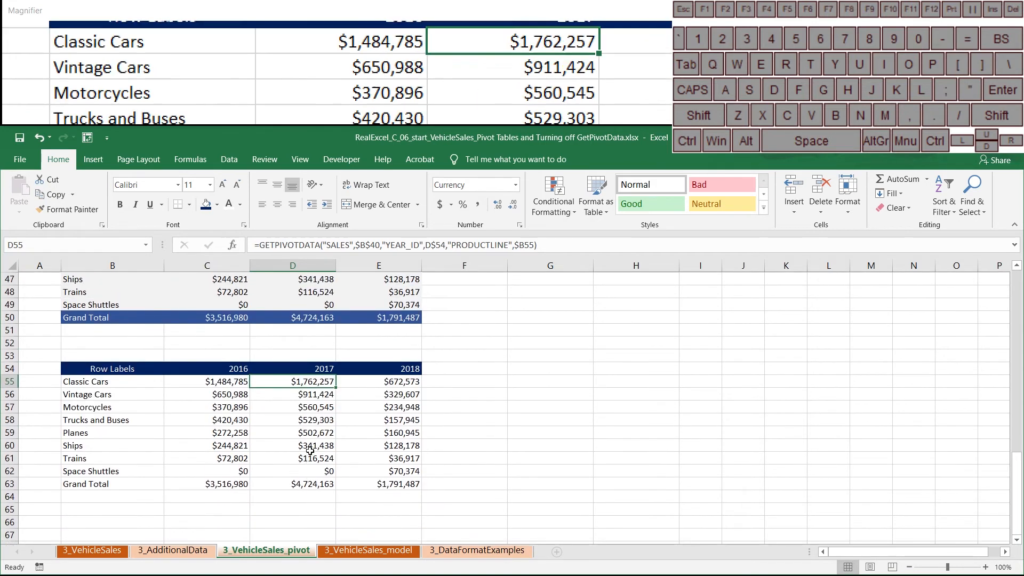
{"action": "mouse_move", "coordinate": [348, 375]}
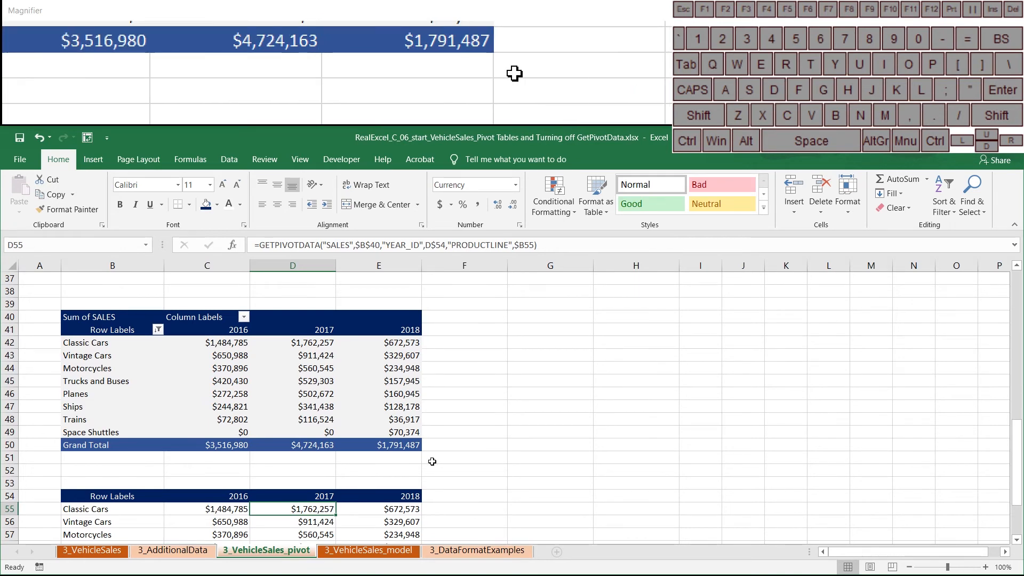
Insert a blank row above Trucks and Buses in the copied table, and delete that row again
{"action": "scroll", "coordinate": [359, 472], "scroll_direction": "down", "scroll_amount": 1}
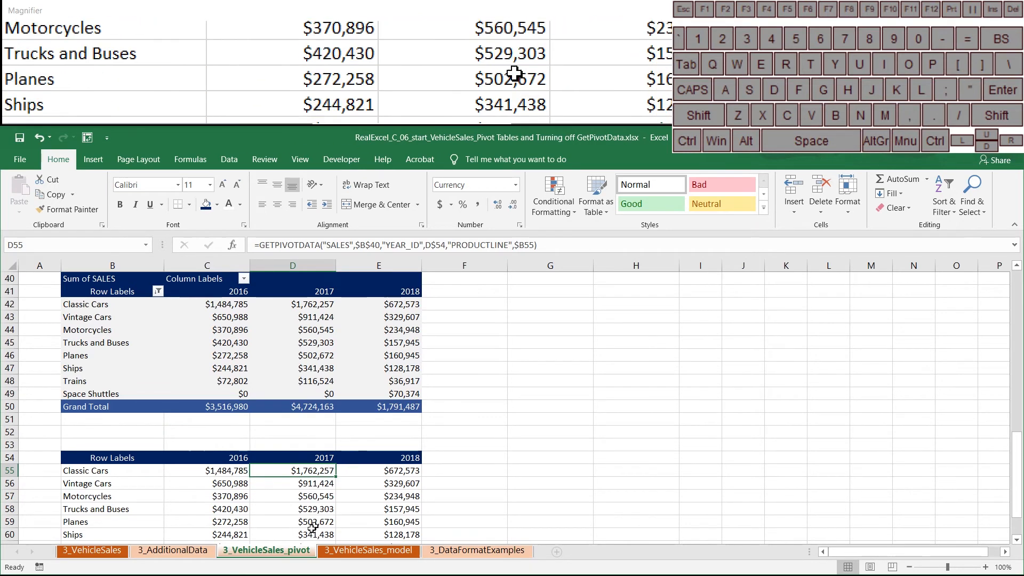
{"action": "scroll", "coordinate": [146, 503], "scroll_direction": "down", "scroll_amount": 2}
{"action": "scroll", "coordinate": [147, 503], "scroll_direction": "down", "scroll_amount": 1}
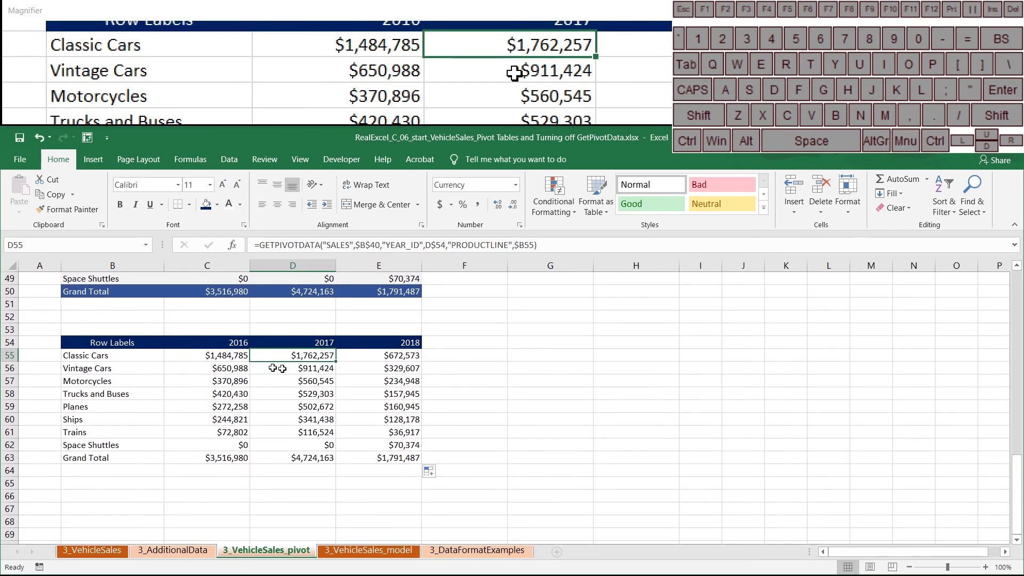
{"action": "left_click", "coordinate": [16, 393]}
{"action": "right_click", "coordinate": [16, 394]}
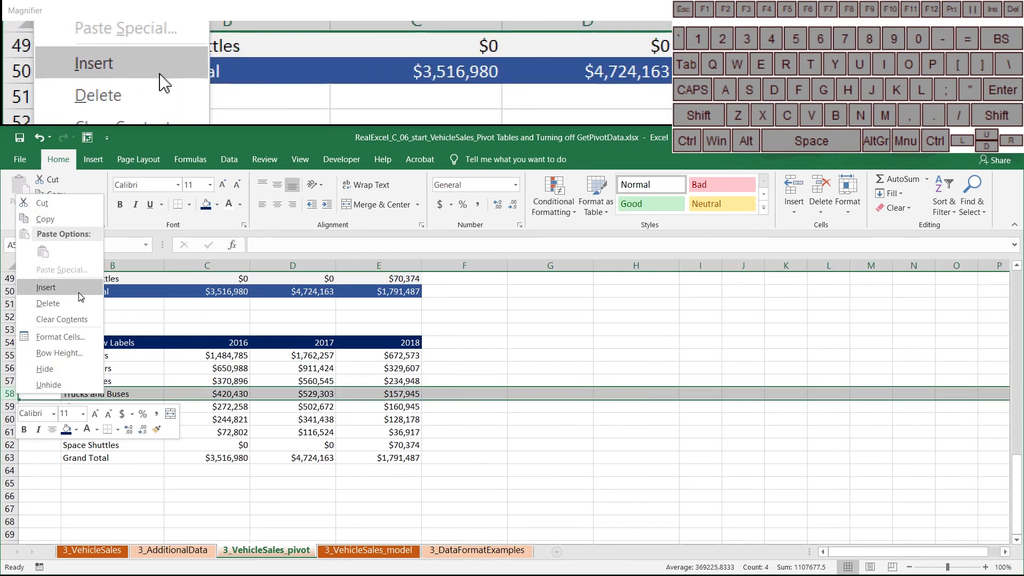
{"action": "left_click", "coordinate": [46, 287]}
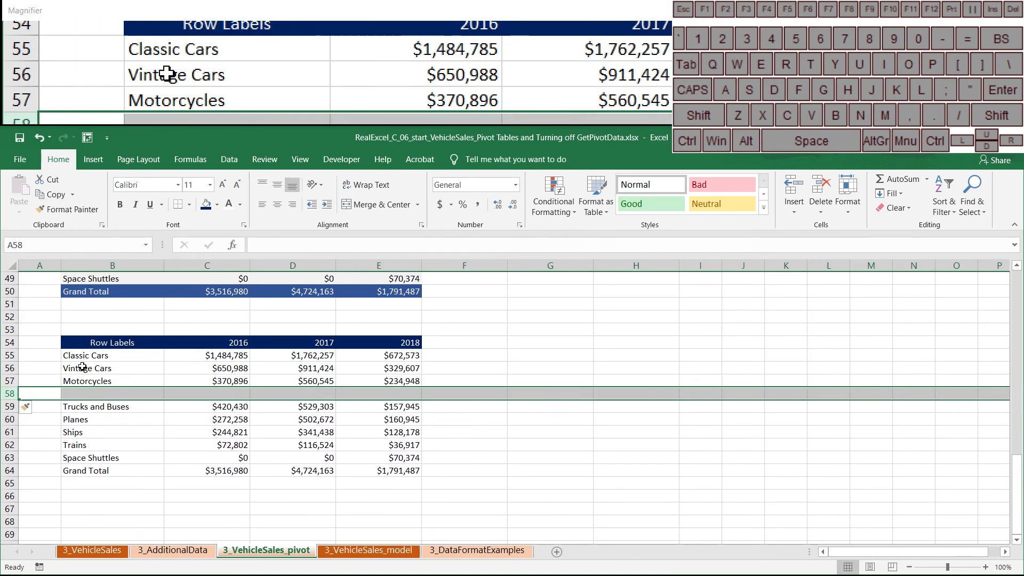
{"action": "right_click", "coordinate": [16, 395]}
{"action": "left_click", "coordinate": [51, 302]}
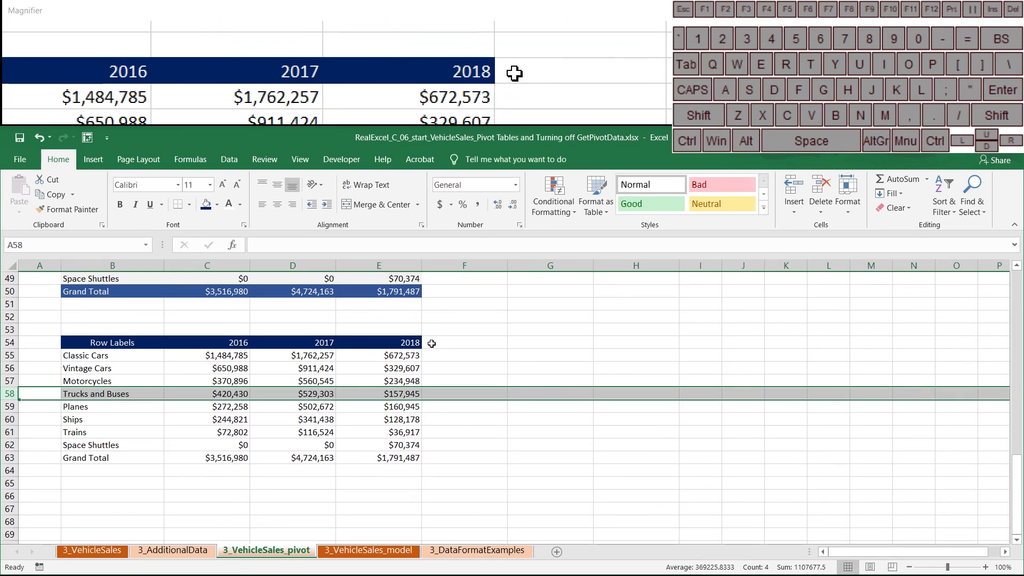
{"action": "left_click_drag", "start_coordinate": [369, 330], "coordinate": [355, 470]}
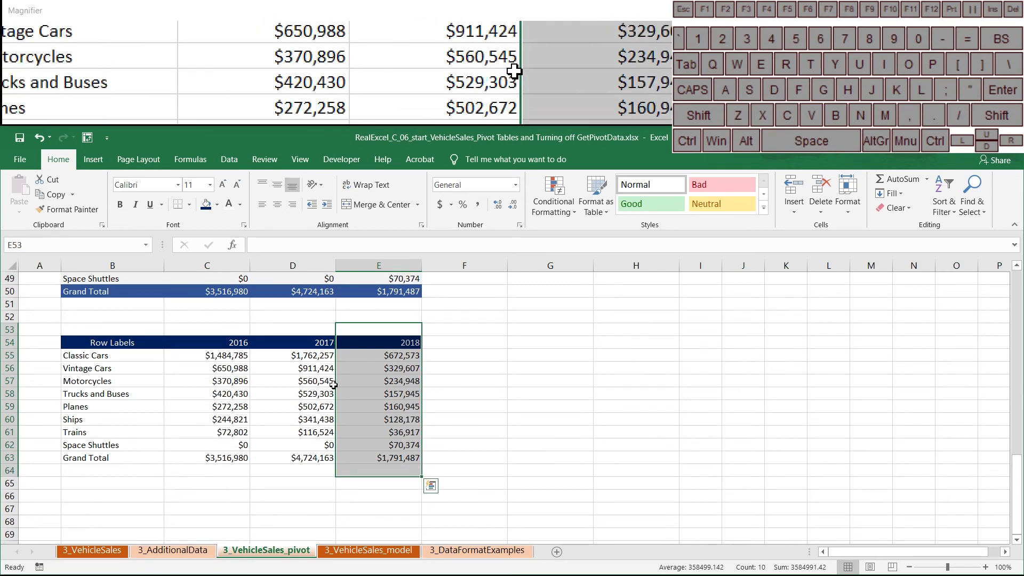
{"action": "left_click_drag", "start_coordinate": [294, 331], "coordinate": [288, 470]}
{"action": "right_click", "coordinate": [277, 442]}
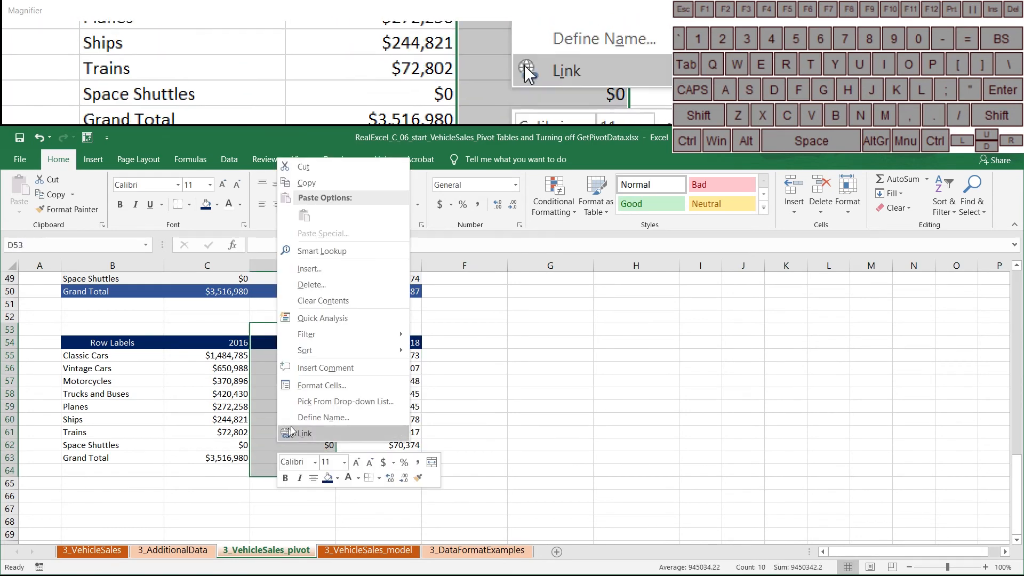
{"action": "left_click", "coordinate": [310, 269]}
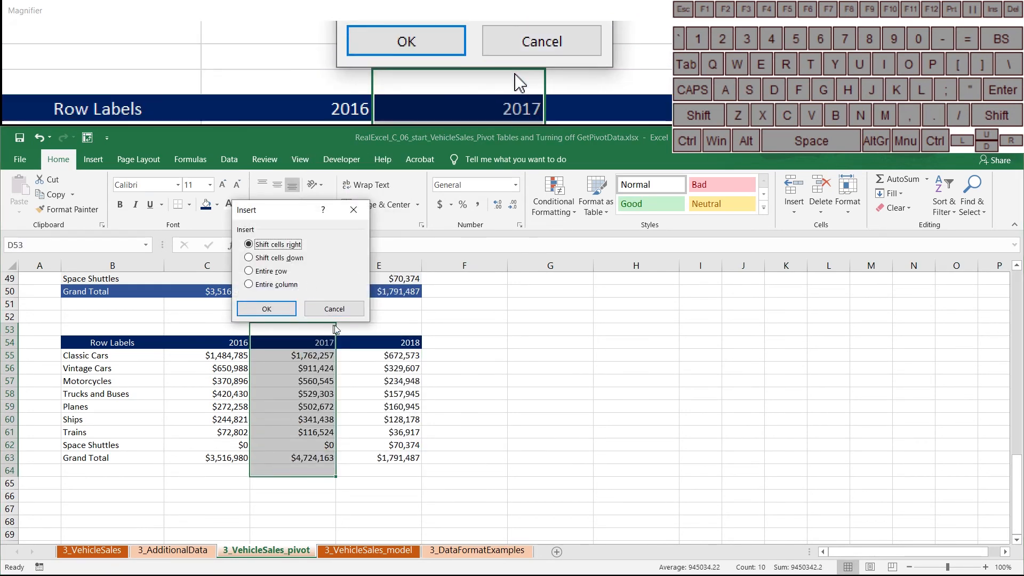
{"action": "left_click", "coordinate": [312, 314]}
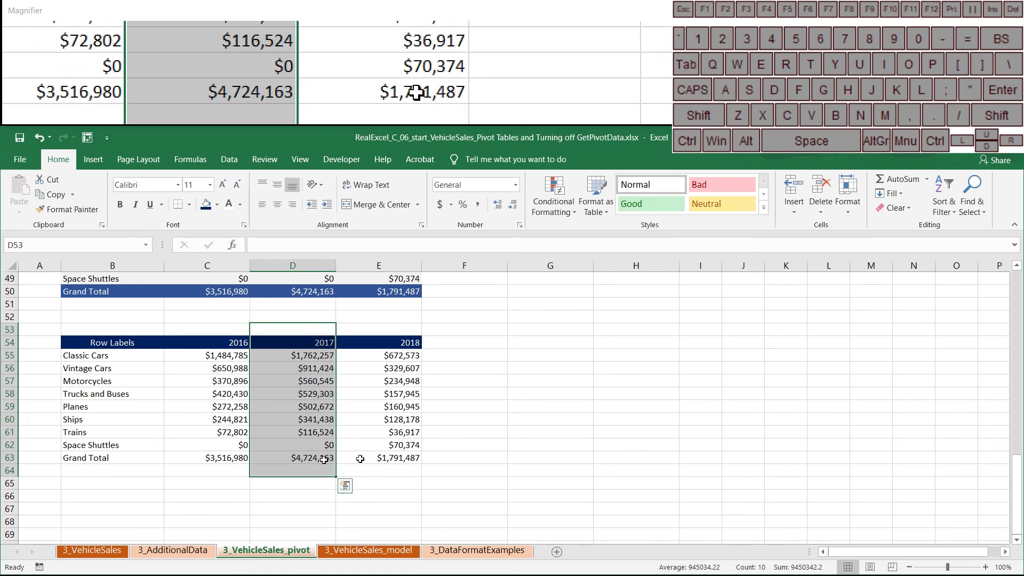
Compare the source pivot table in rows 40 to 50 with the copied GETPIVOTDATA table below it, down to the Grand Total row
{"action": "scroll", "coordinate": [295, 414], "scroll_direction": "up", "scroll_amount": 5}
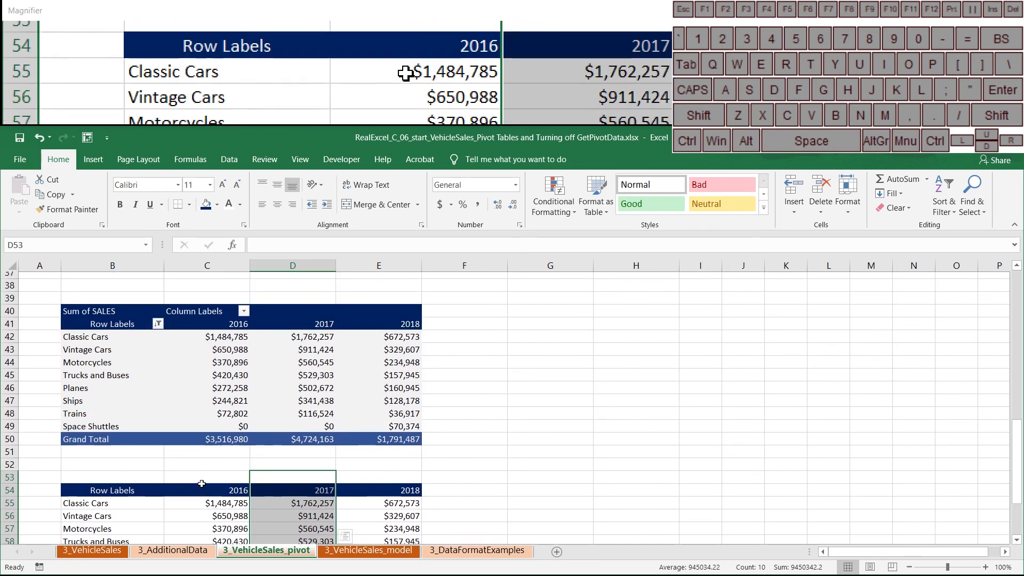
{"action": "scroll", "coordinate": [206, 494], "scroll_direction": "down", "scroll_amount": 5}
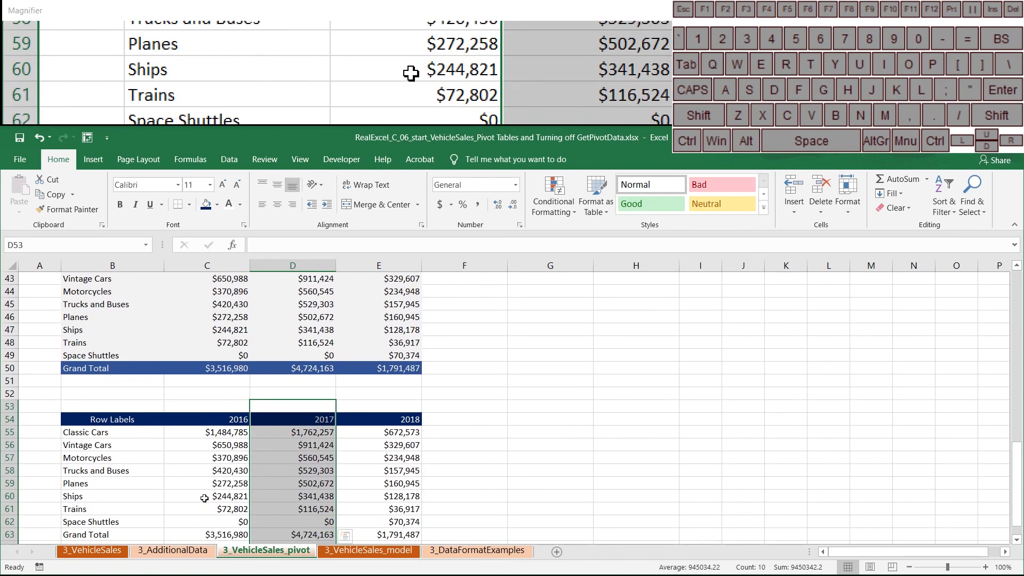
{"action": "scroll", "coordinate": [208, 454], "scroll_direction": "up", "scroll_amount": 4}
{"action": "mouse_move", "coordinate": [334, 409]}
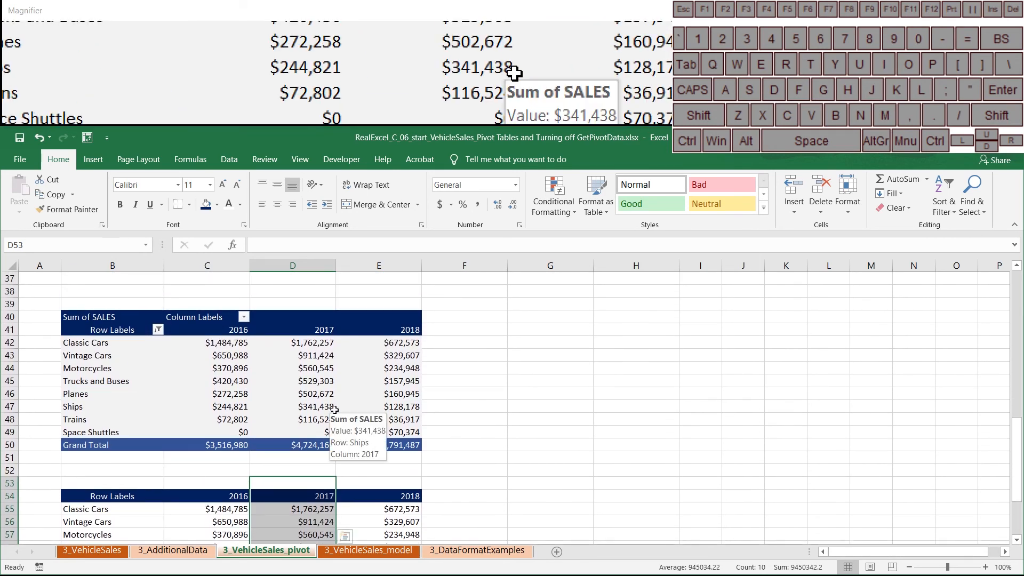
{"action": "scroll", "coordinate": [337, 421], "scroll_direction": "down", "scroll_amount": 3}
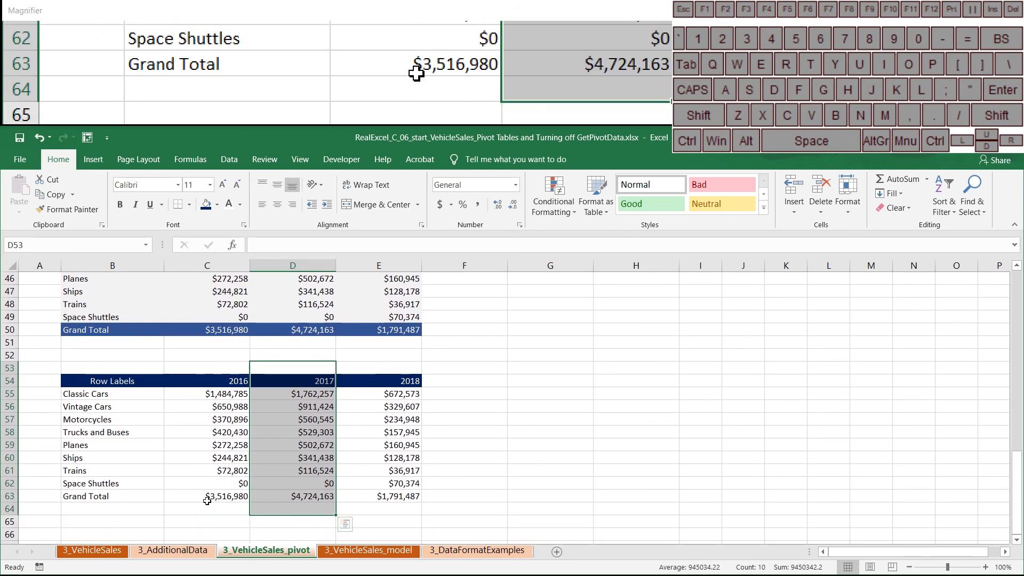
{"action": "scroll", "coordinate": [283, 483], "scroll_direction": "down", "scroll_amount": 1}
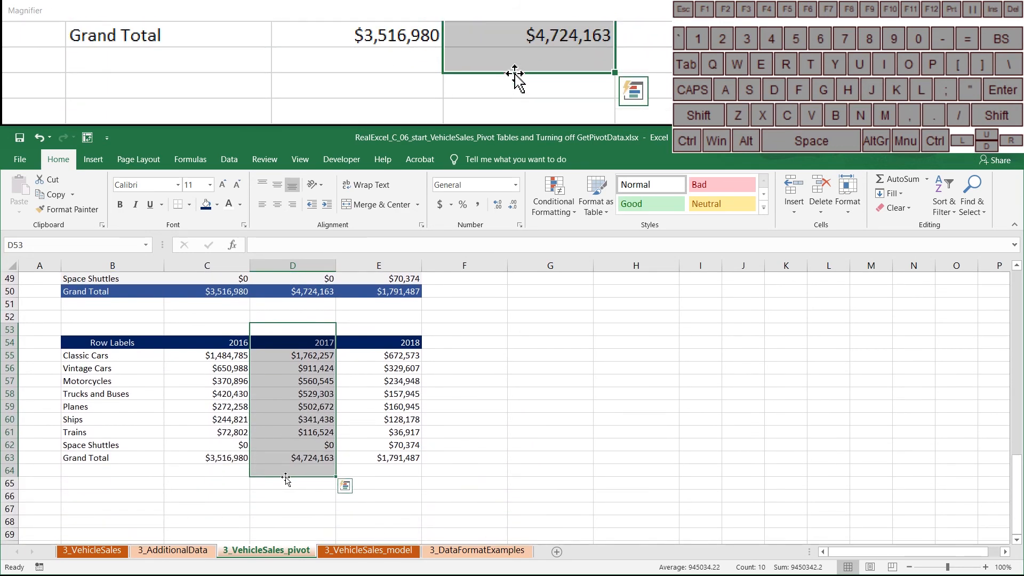
{"action": "scroll", "coordinate": [286, 479], "scroll_direction": "down", "scroll_amount": 2}
{"action": "scroll", "coordinate": [212, 465], "scroll_direction": "up", "scroll_amount": 2}
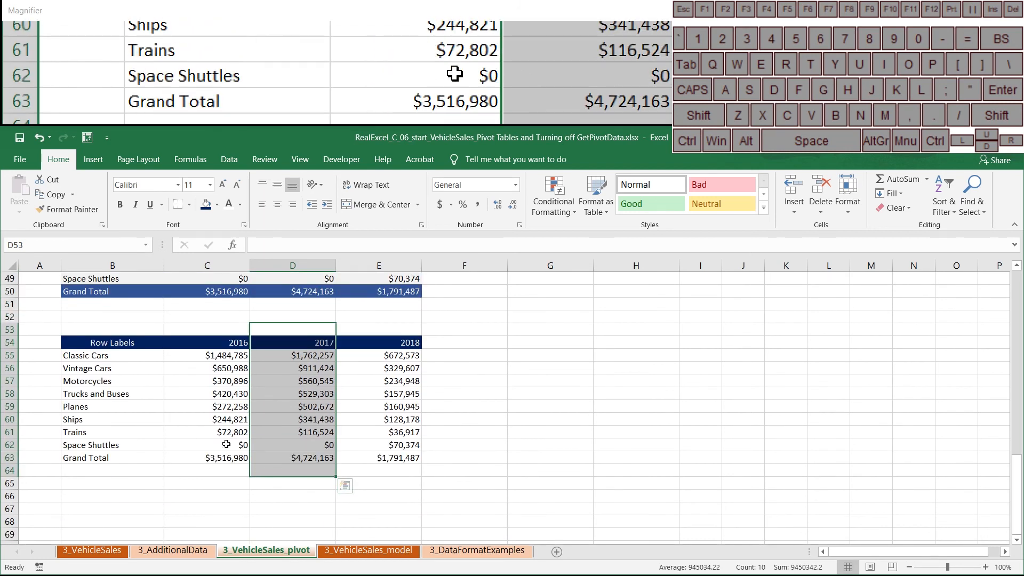